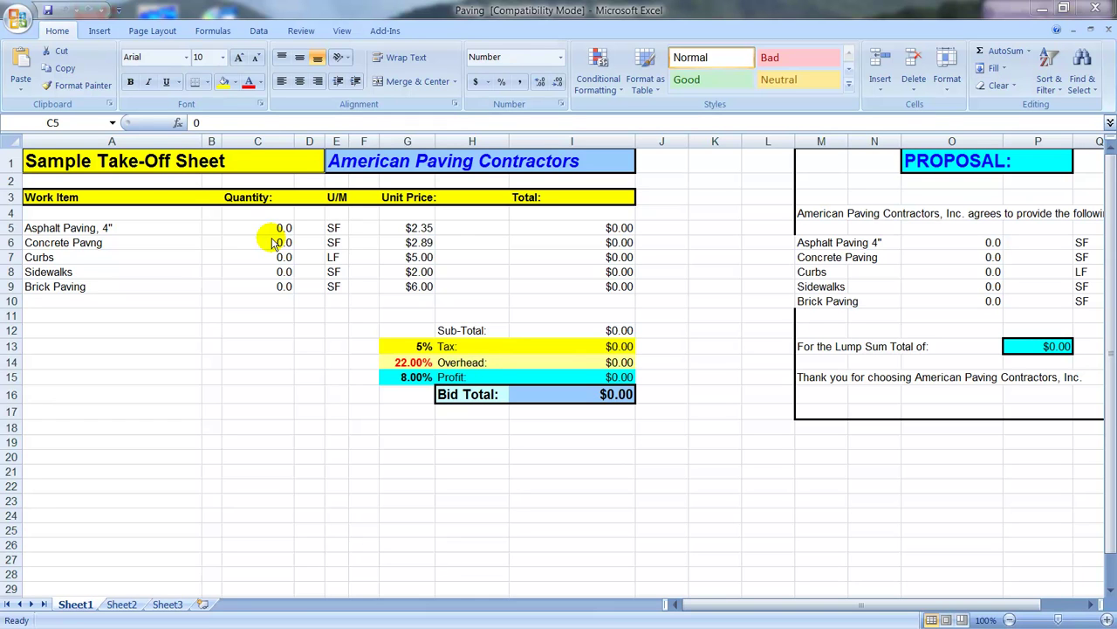
Step: Select cell C5 on the Paving take-off sheet and bring up the QuickMeasure Custom Toolbars from Add-Ins
click(387, 21)
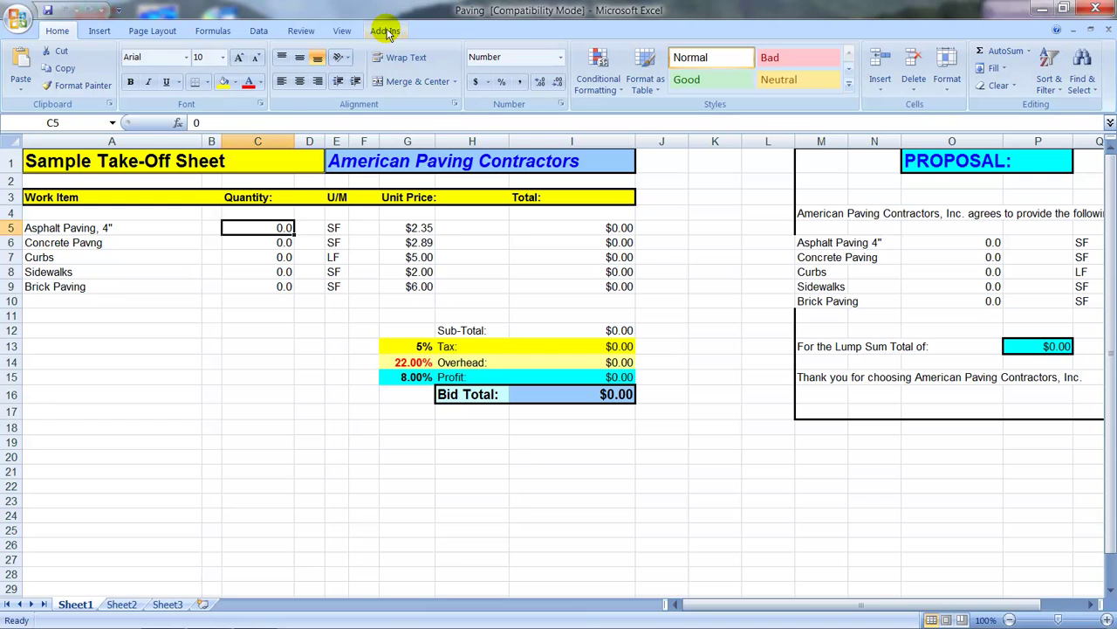
click(384, 30)
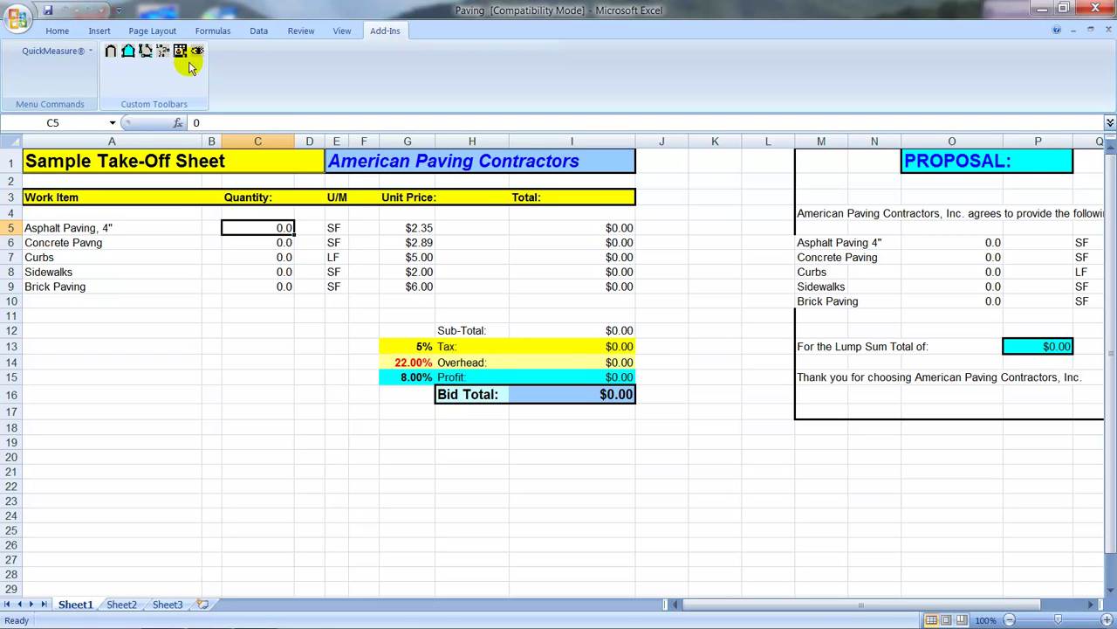
click(110, 53)
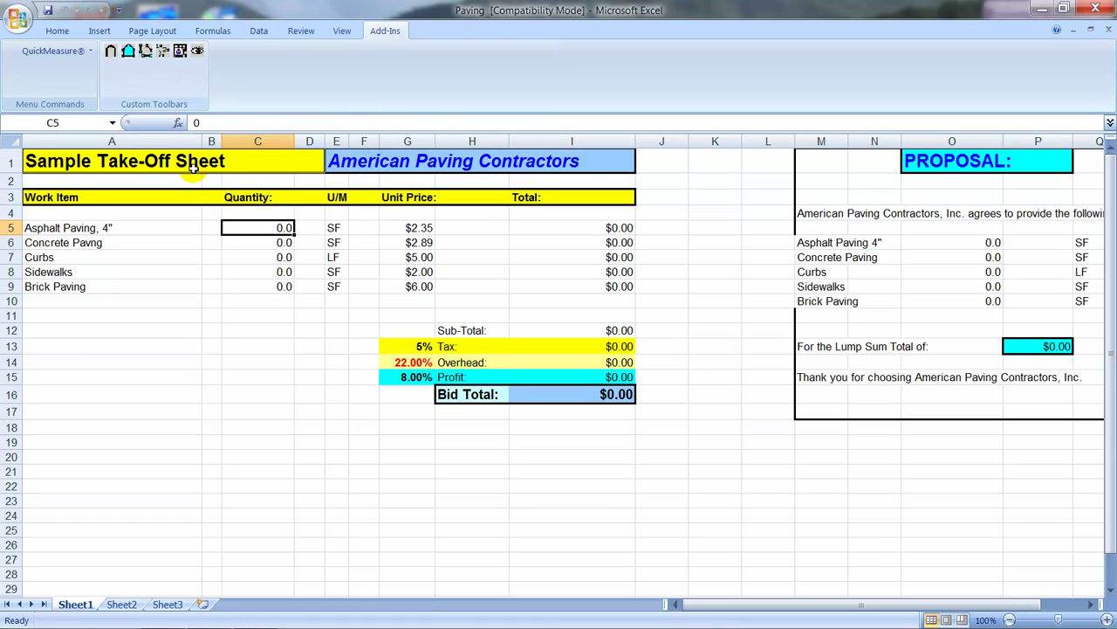
Step: Add Parking Lot.pdf from PDF Plans All Trades > Paving Plans through Manage OnScreen Images
click(65, 54)
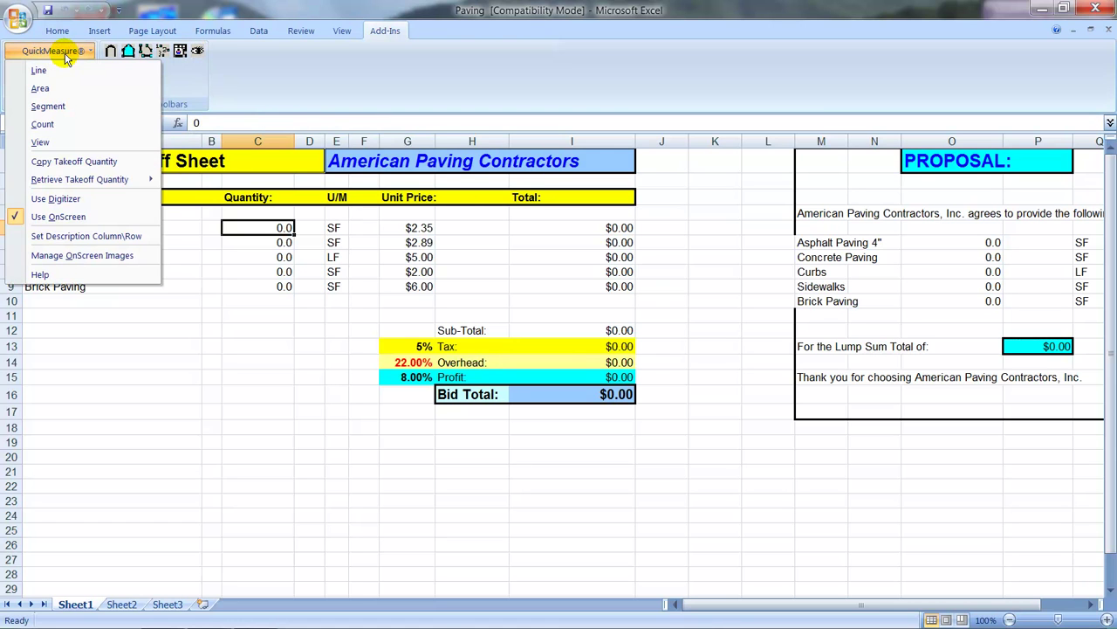
click(105, 257)
drag(553, 250, 461, 304)
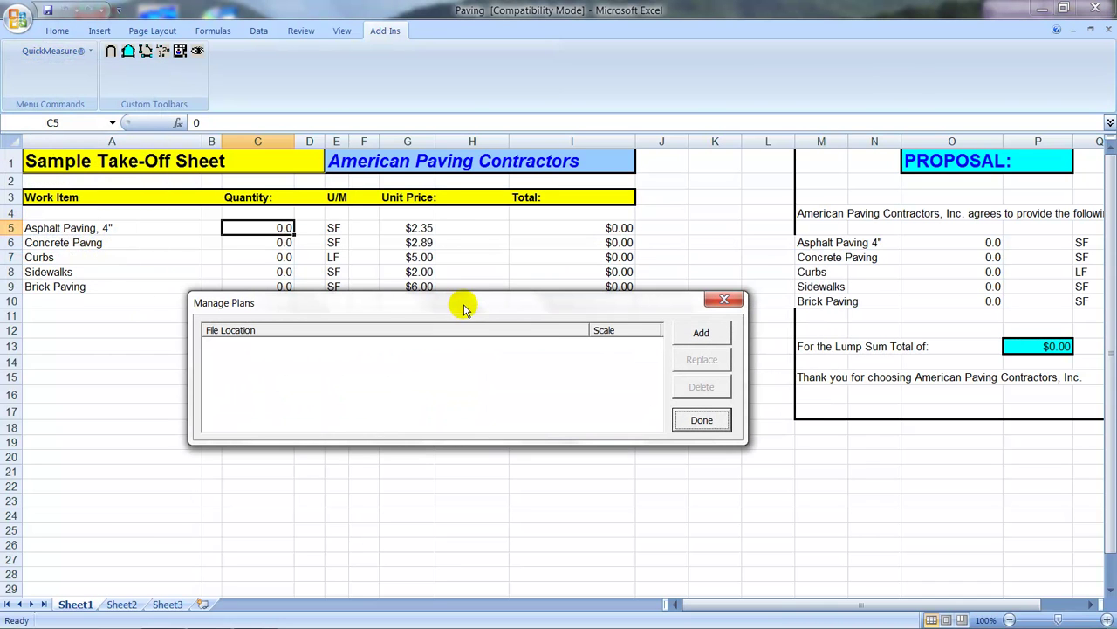
click(703, 336)
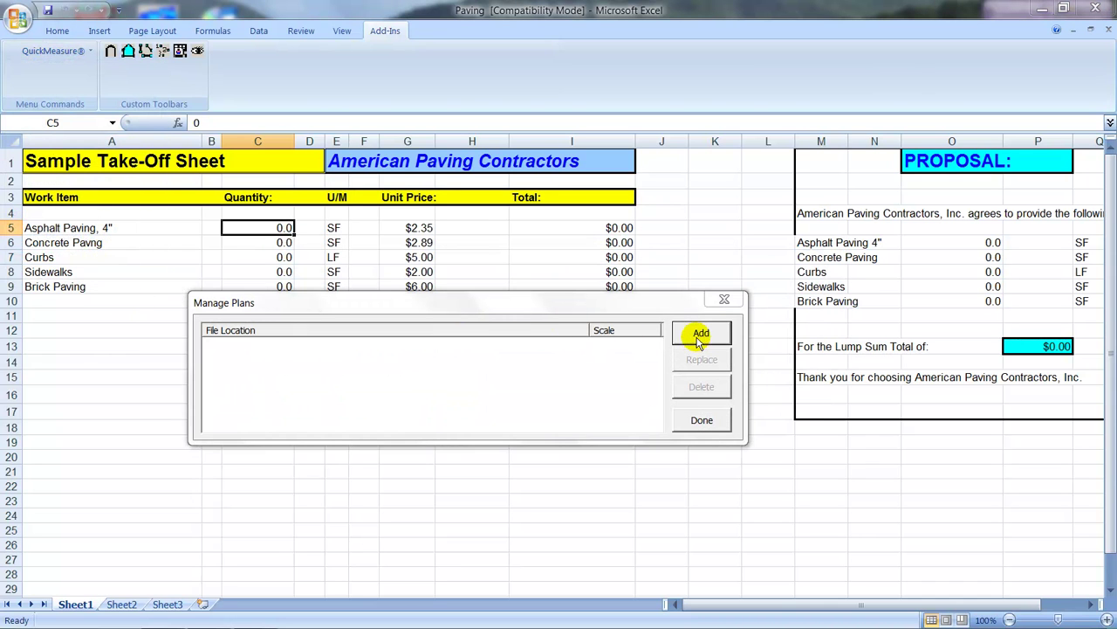
drag(486, 119, 422, 55)
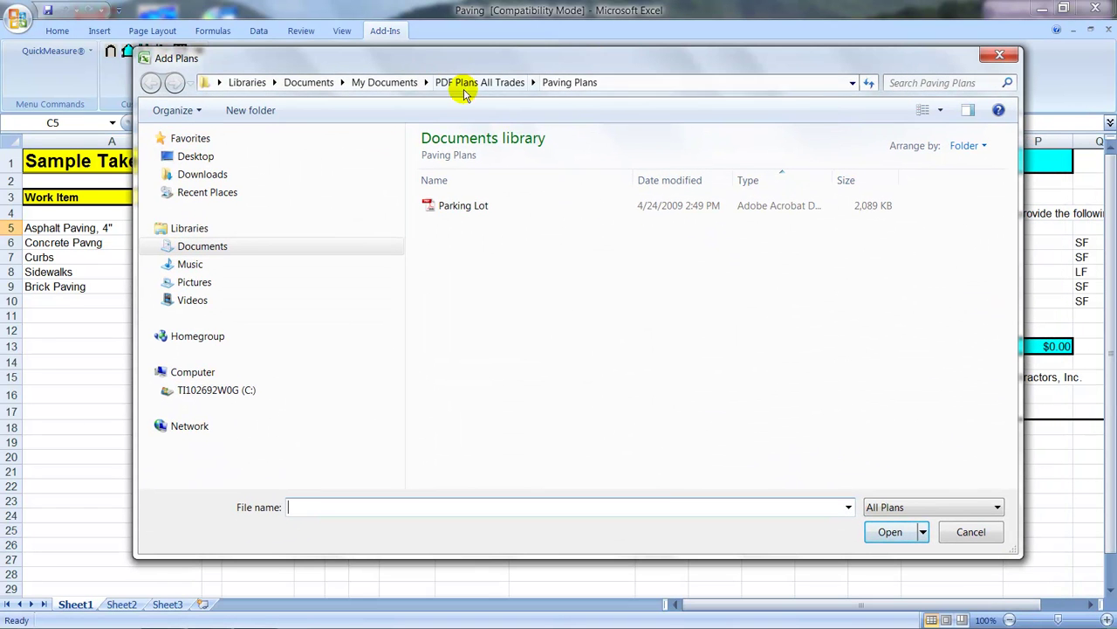
click(463, 83)
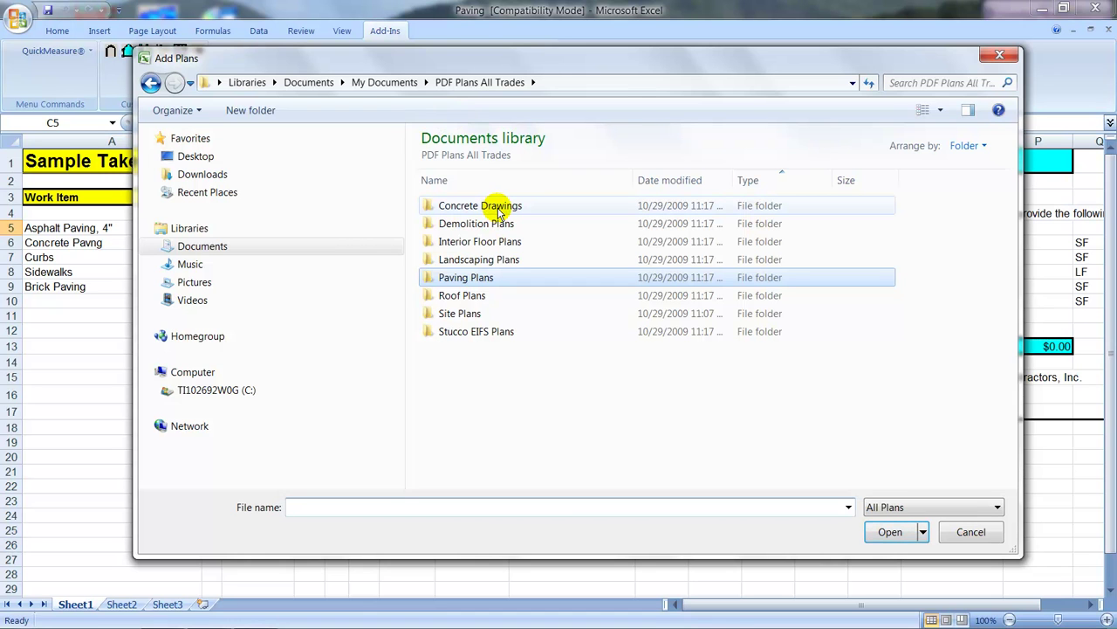
double_click(430, 279)
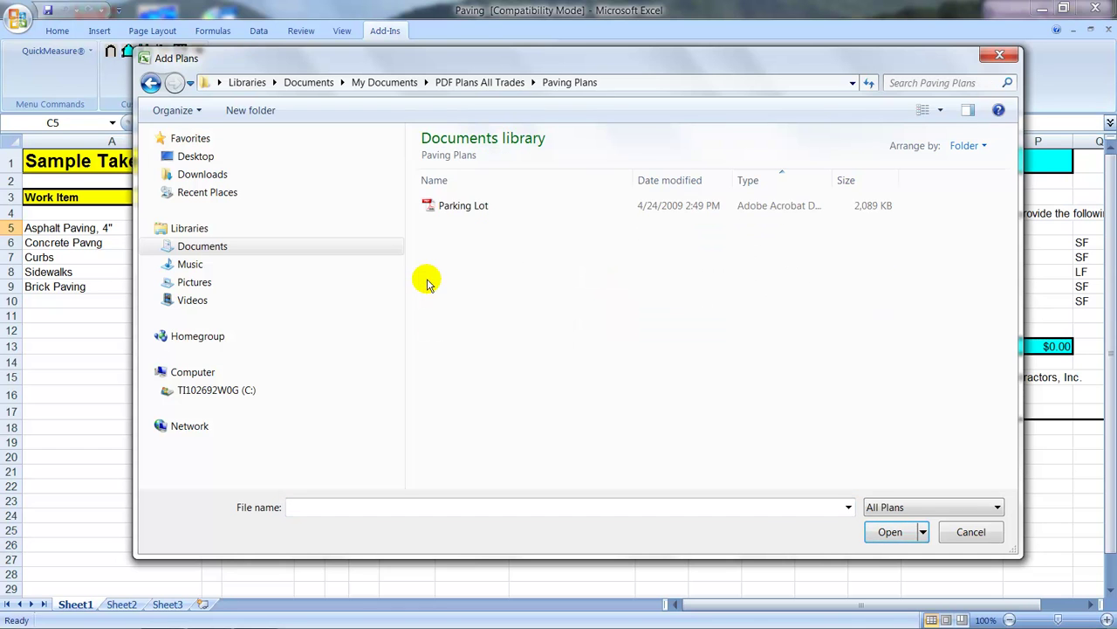
click(436, 207)
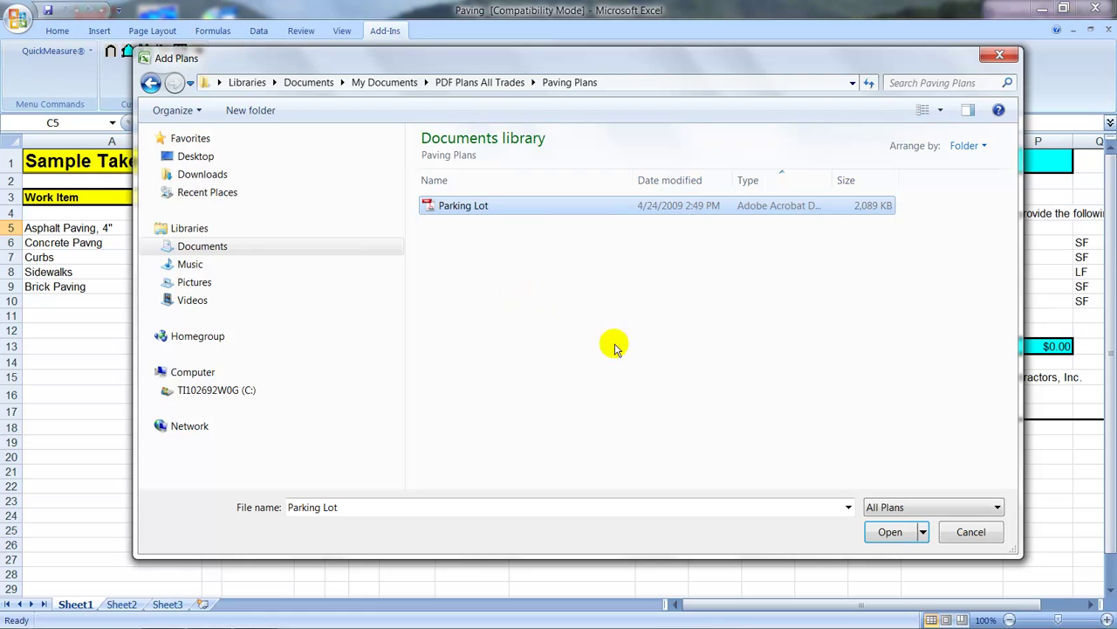
click(891, 532)
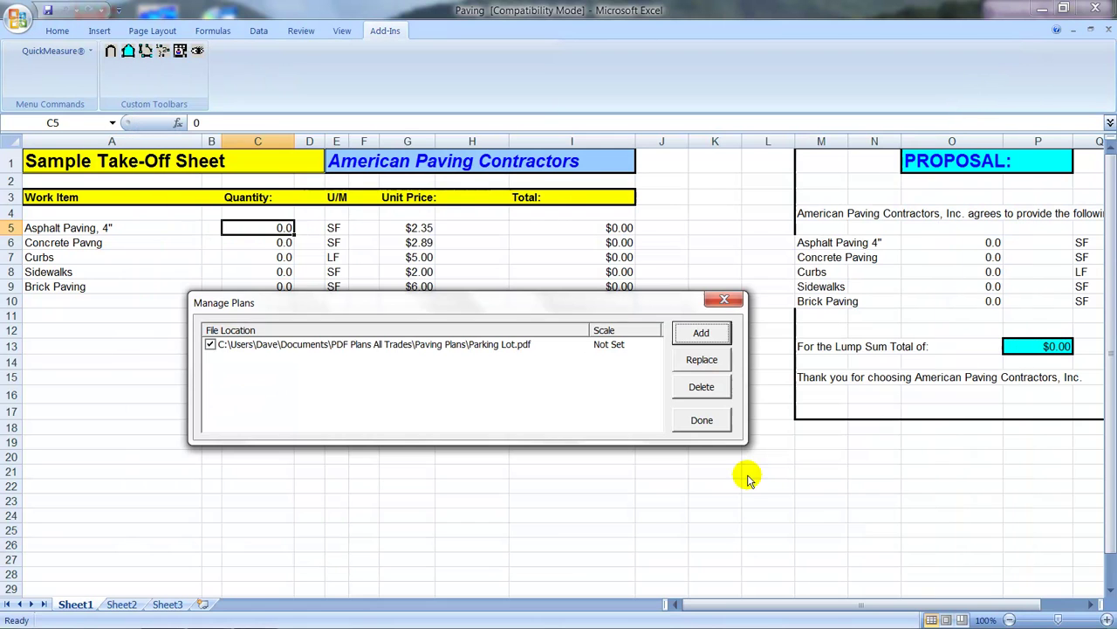
drag(662, 303, 664, 213)
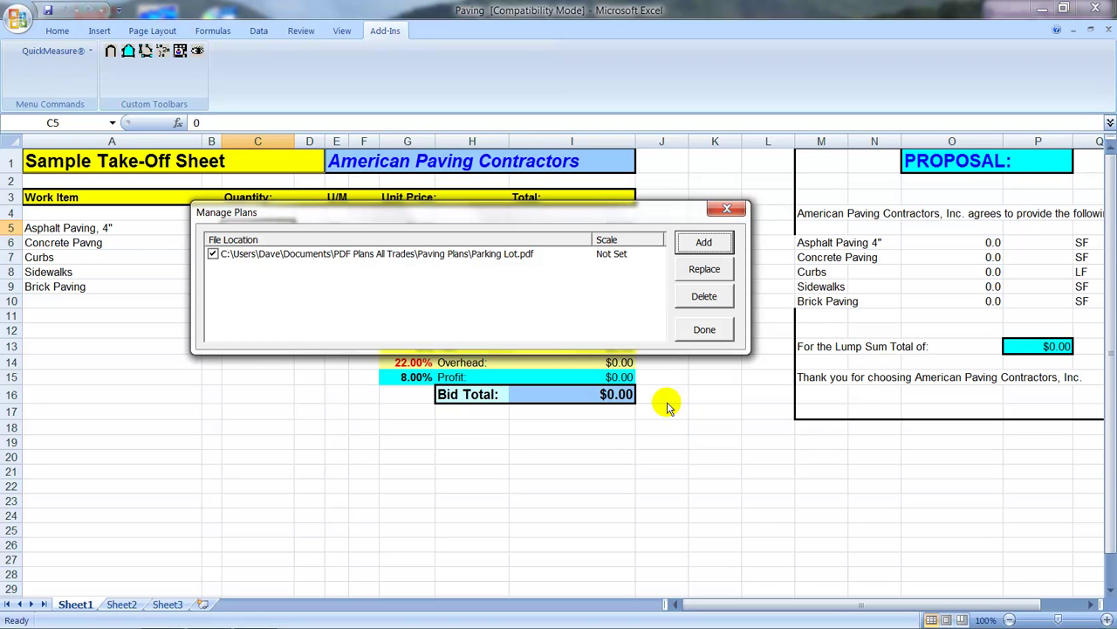
drag(648, 214, 645, 228)
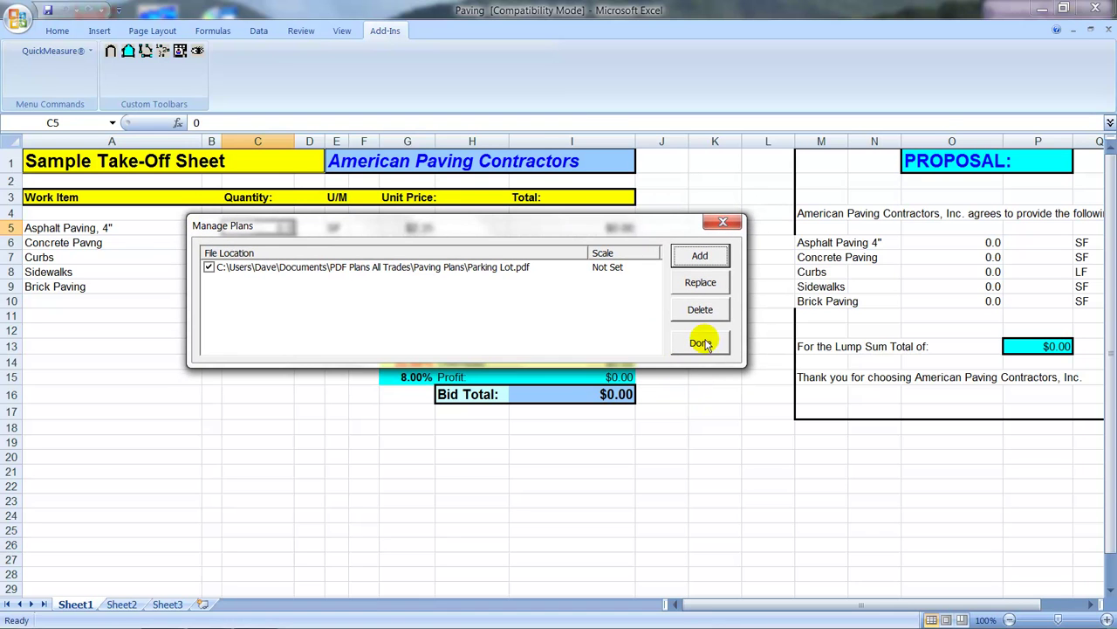
click(700, 342)
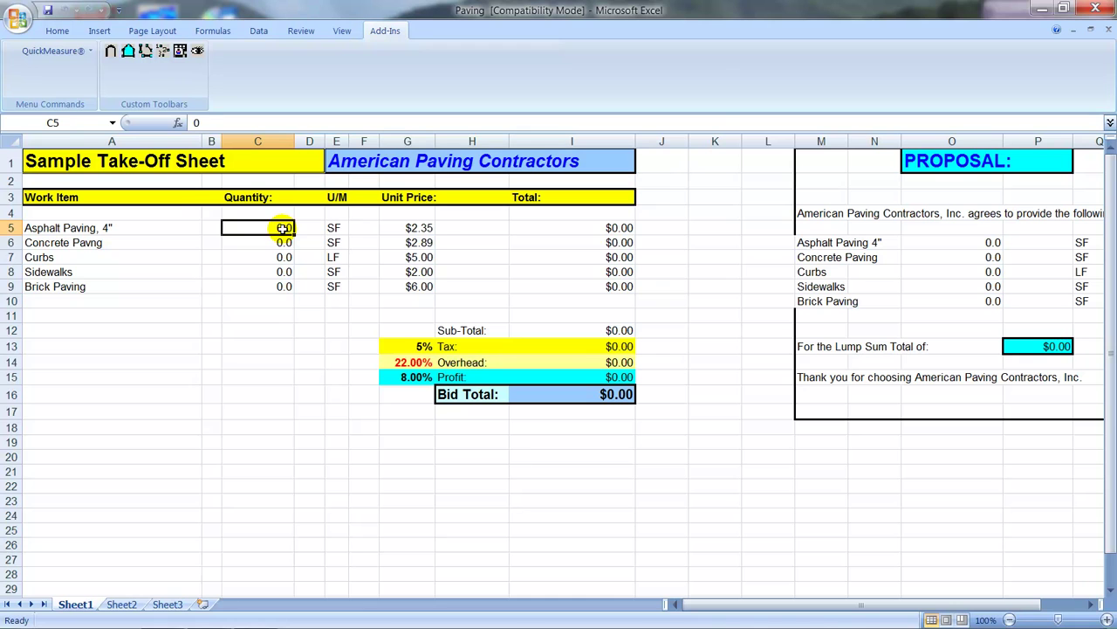
Step: Select quantity cells C5:C9 and launch QuickMeasure OnScreen on the Parking Lot plan
drag(282, 230, 282, 286)
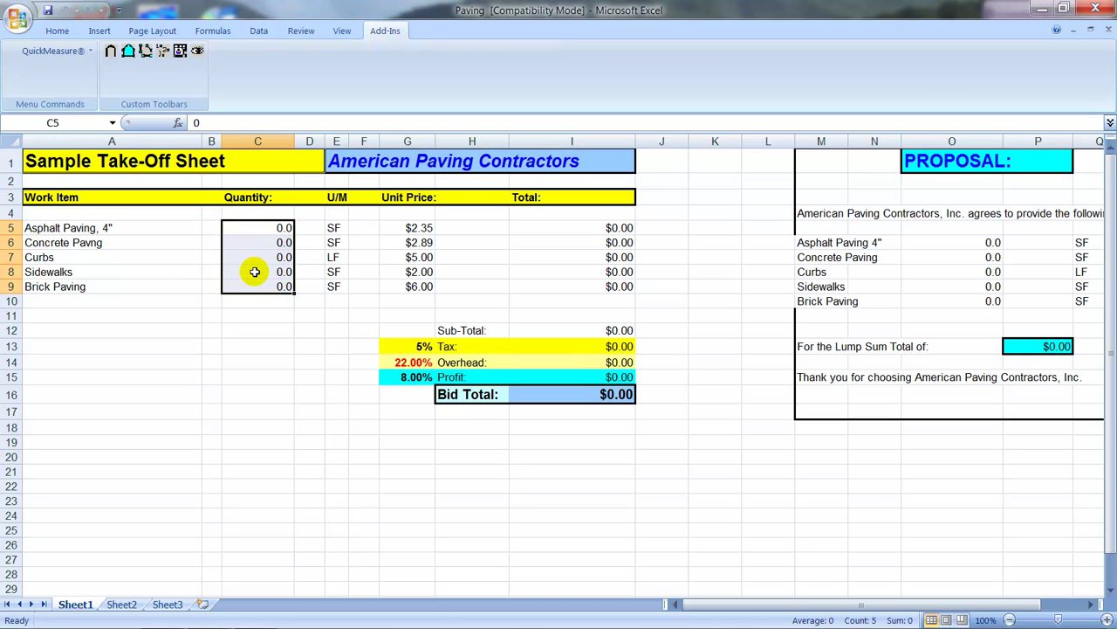
click(128, 51)
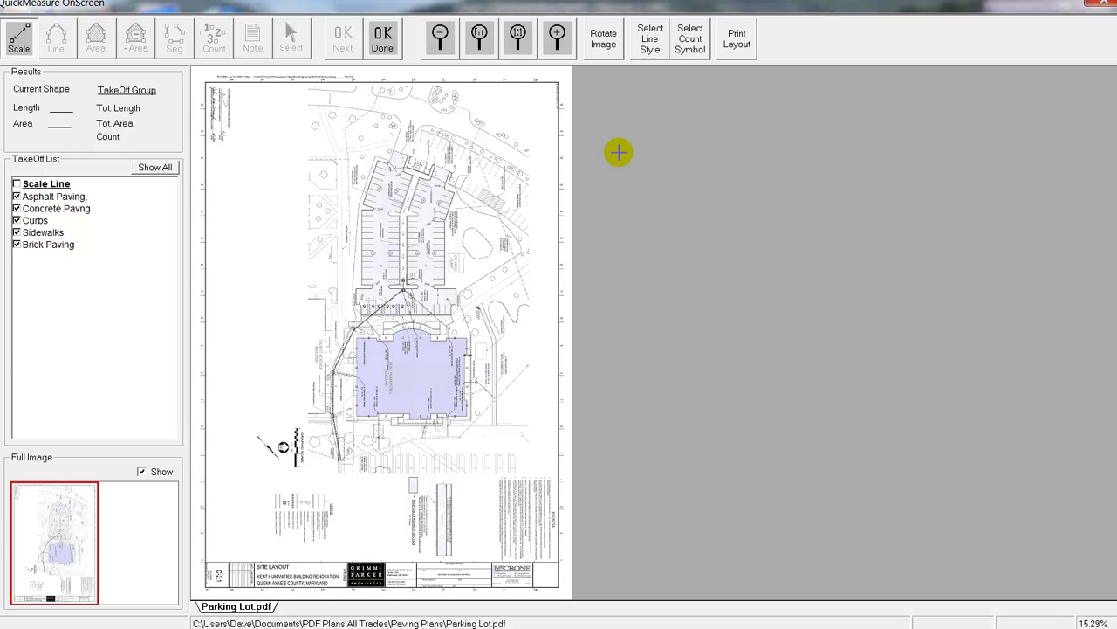
Step: Rotate the Parking Lot plan three quarter turns into landscape orientation
click(614, 54)
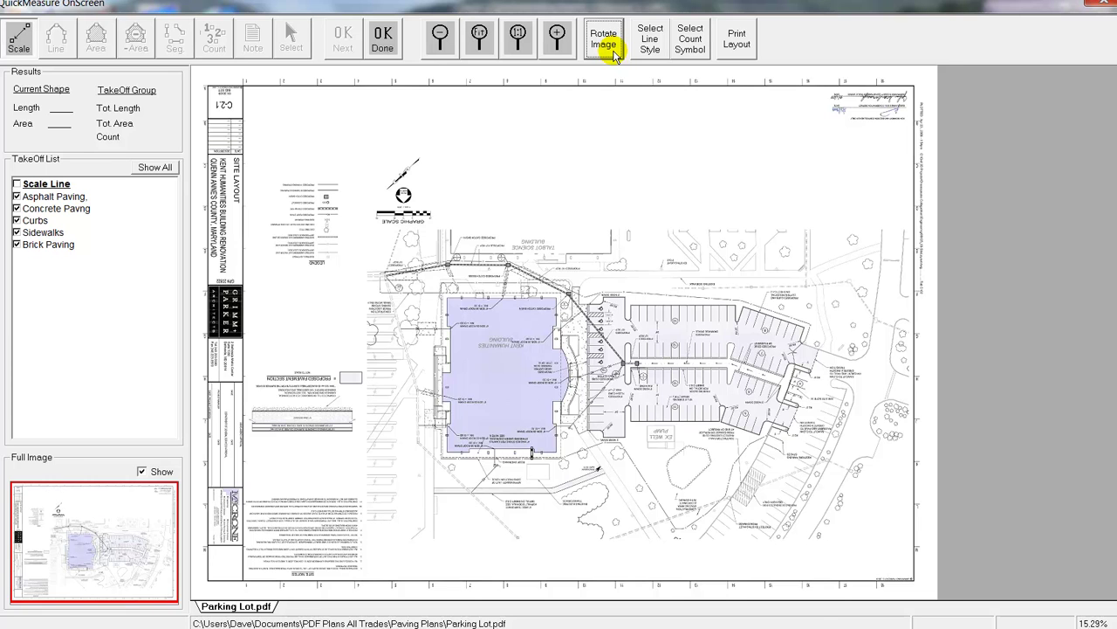
click(615, 54)
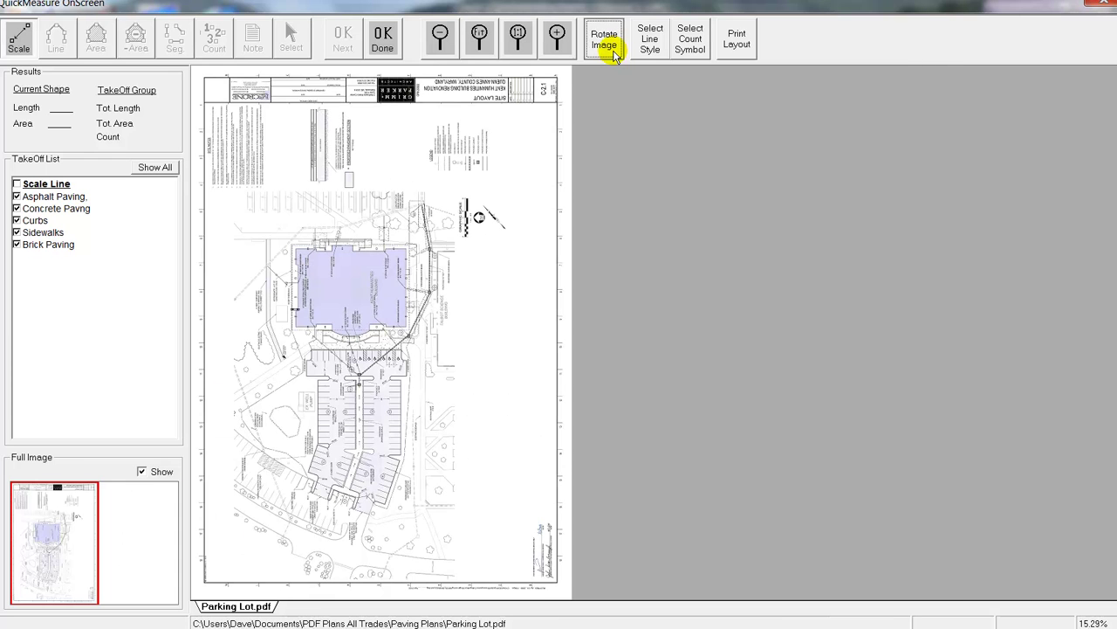
click(614, 54)
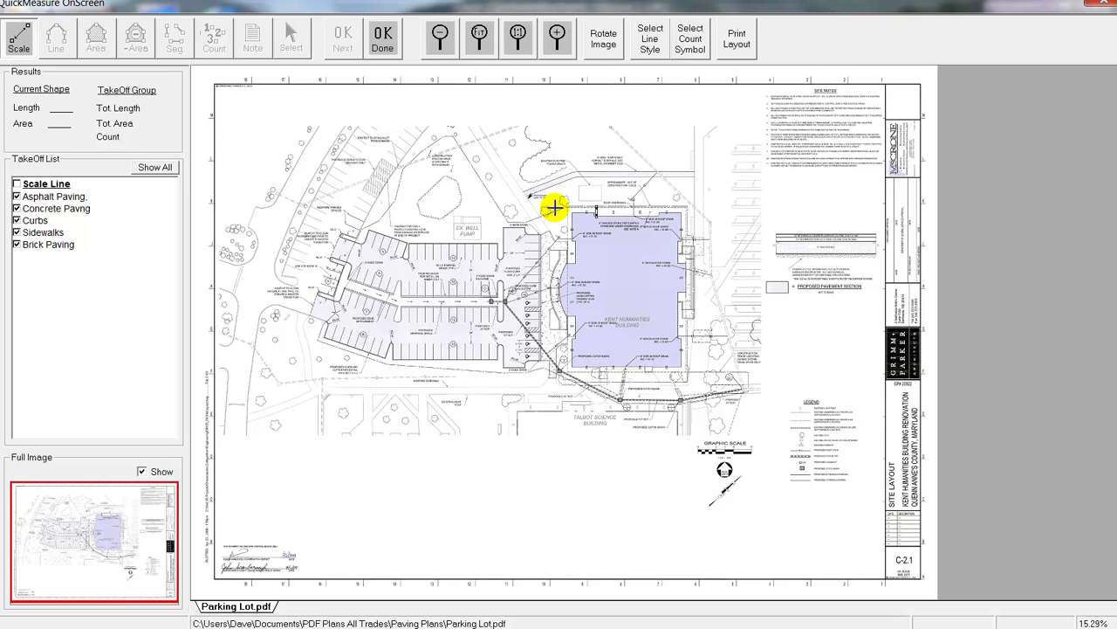
Step: Zoom in and pan until the parking rows fill the view
scroll(555, 206, up, 1)
scroll(556, 206, up, 3)
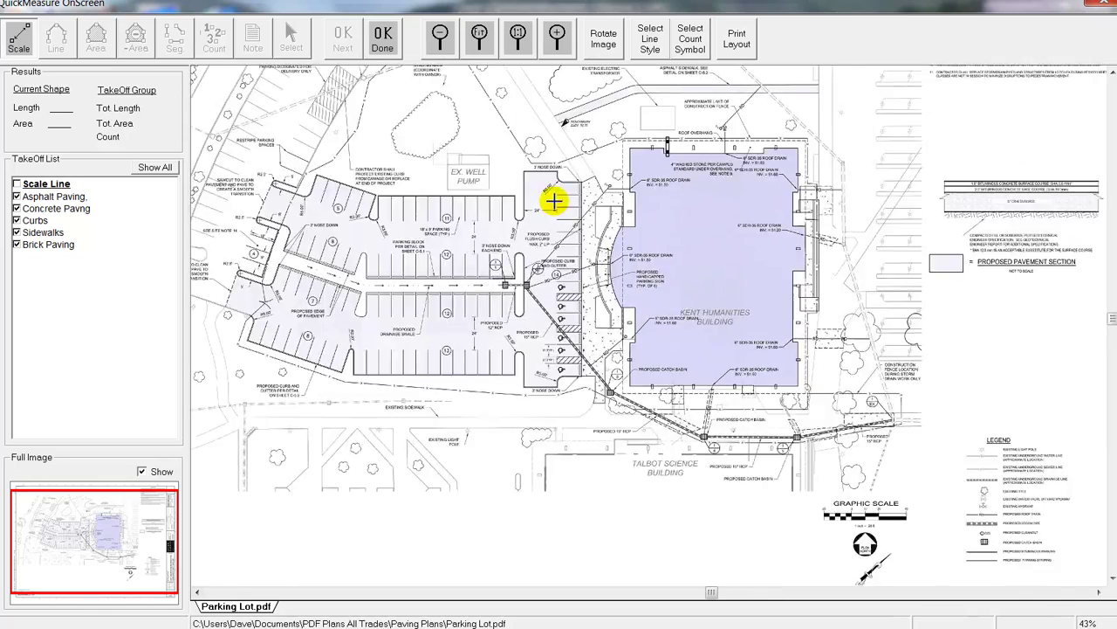
scroll(555, 200, up, 3)
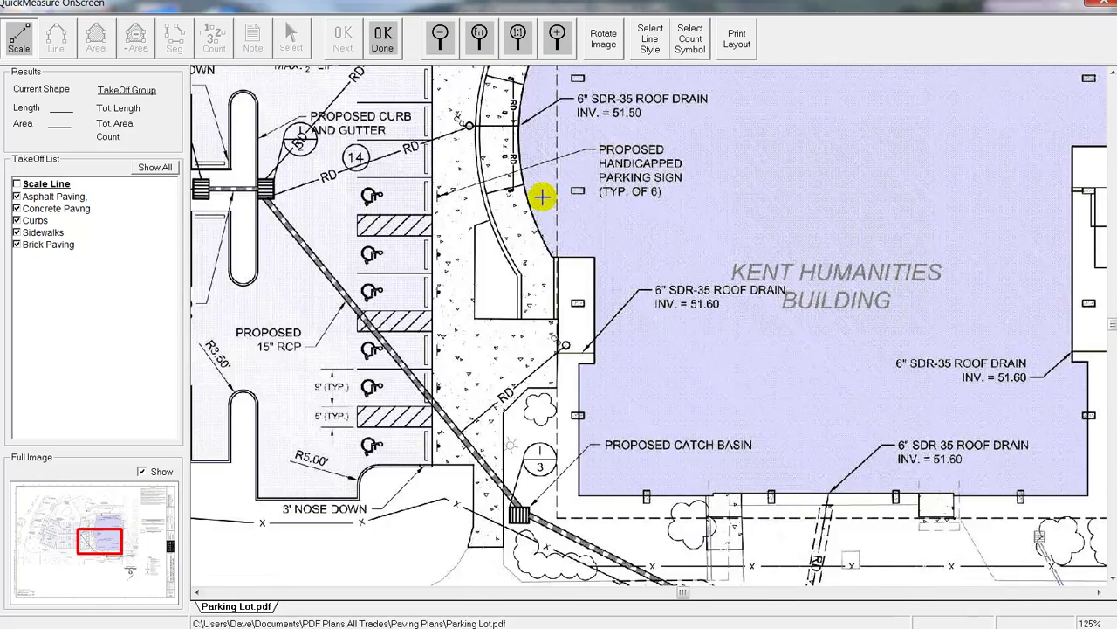
scroll(542, 198, down, 2)
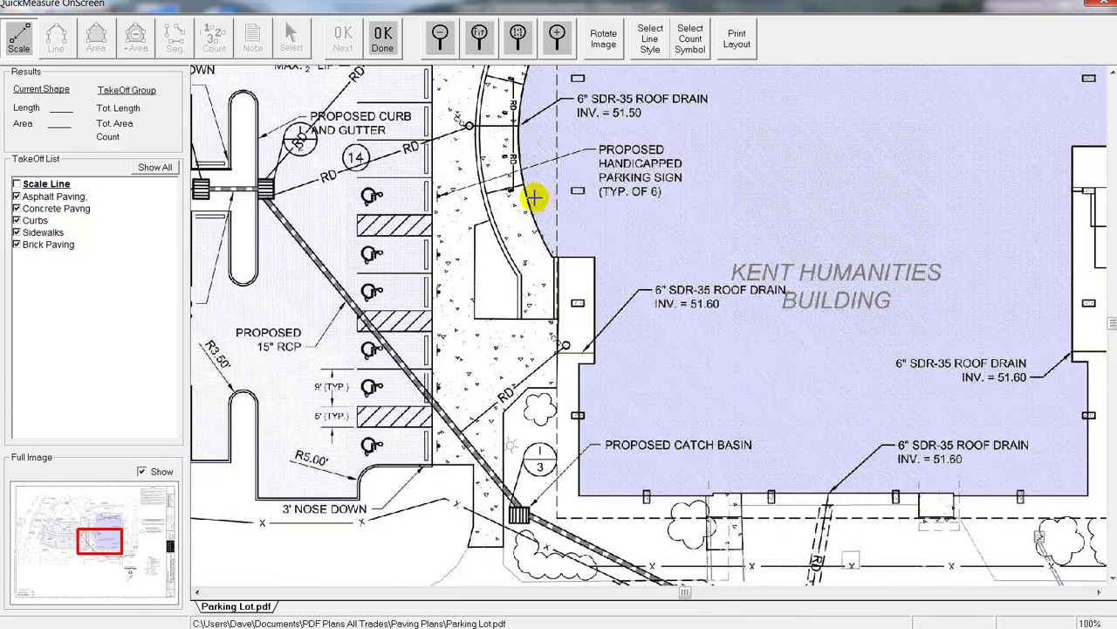
drag(428, 166, 738, 192)
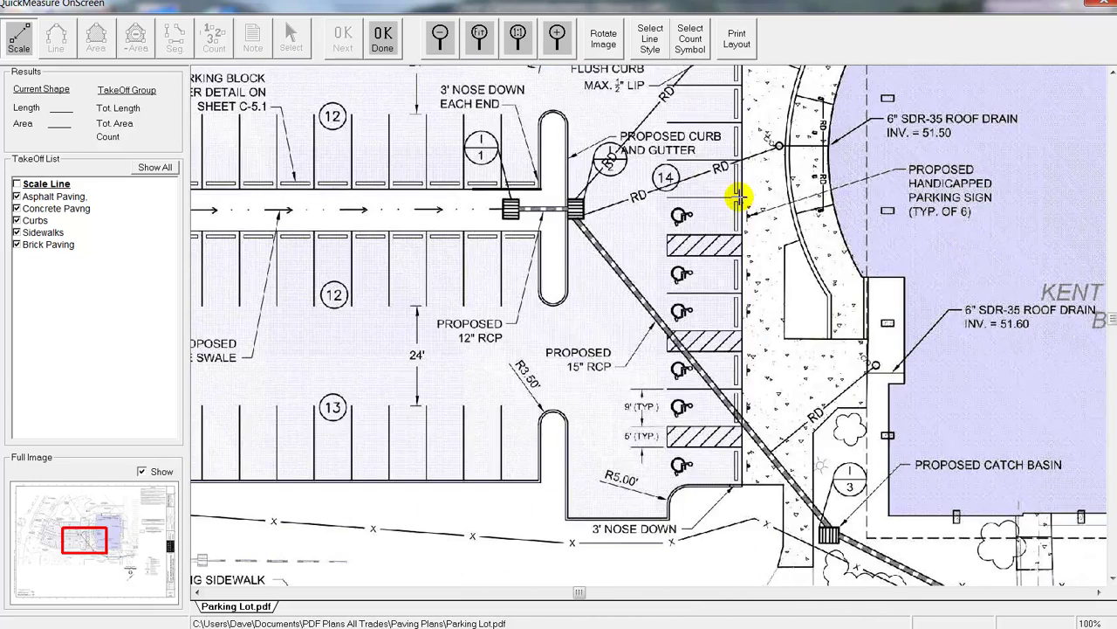
mouse_move(609, 142)
mouse_down()
mouse_move(801, 237)
mouse_move(814, 229)
mouse_up()
drag(643, 187, 815, 200)
mouse_move(579, 166)
mouse_down()
mouse_move(765, 201)
mouse_move(773, 185)
mouse_move(766, 214)
mouse_move(663, 158)
mouse_move(824, 199)
mouse_move(731, 197)
mouse_move(619, 229)
mouse_up()
scroll(743, 200, down, 1)
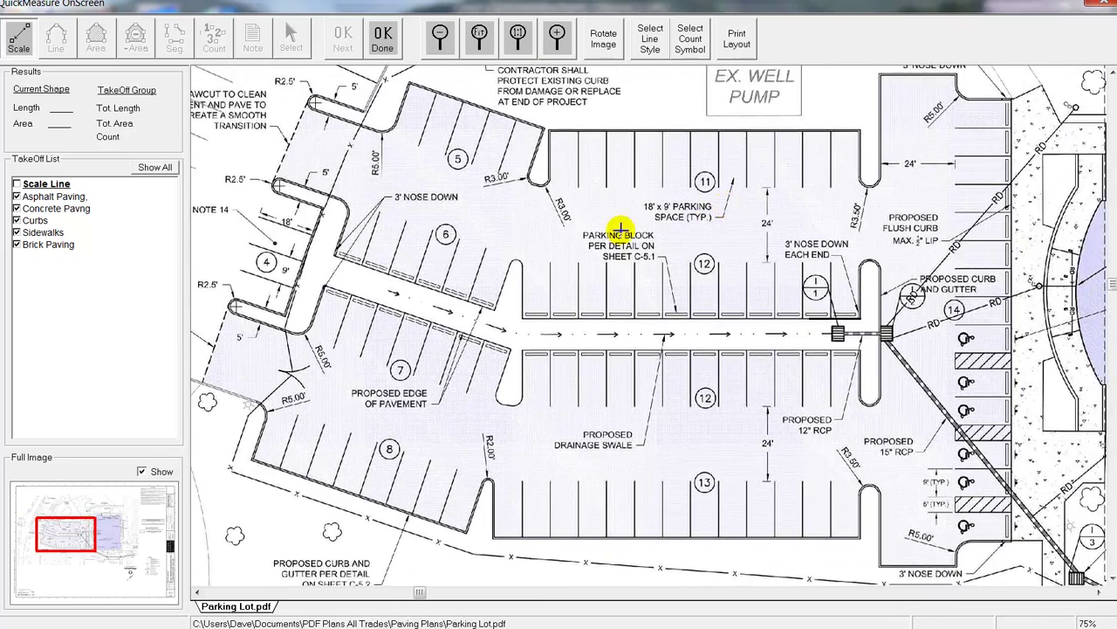
Step: Navigate to the plan's 1 inch = 20 ft graphic scale and activate the Scale tool
click(146, 592)
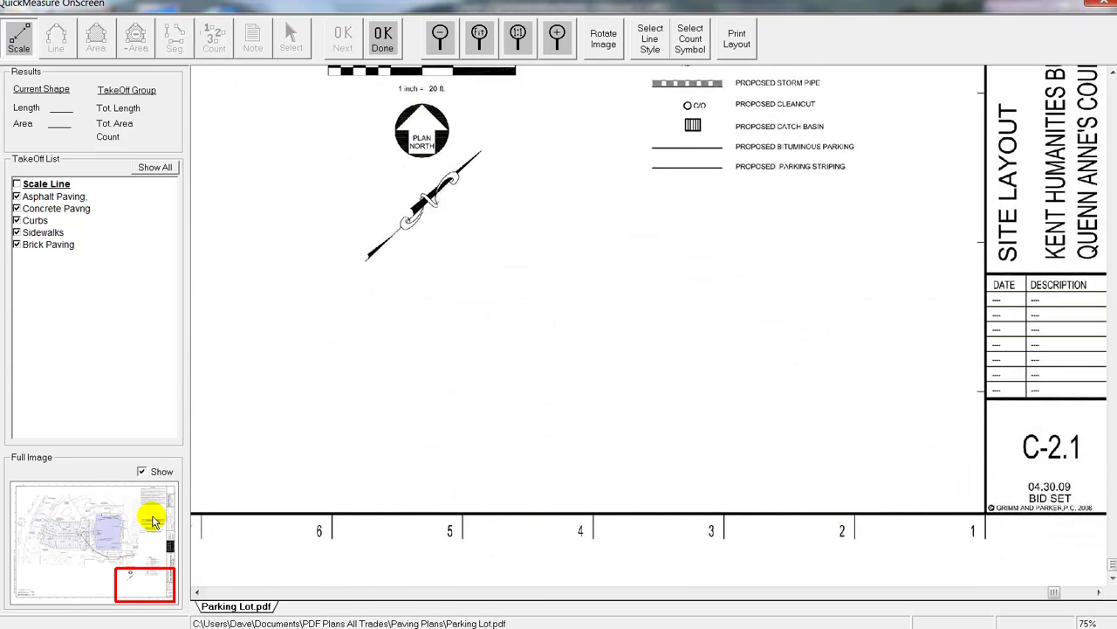
click(150, 498)
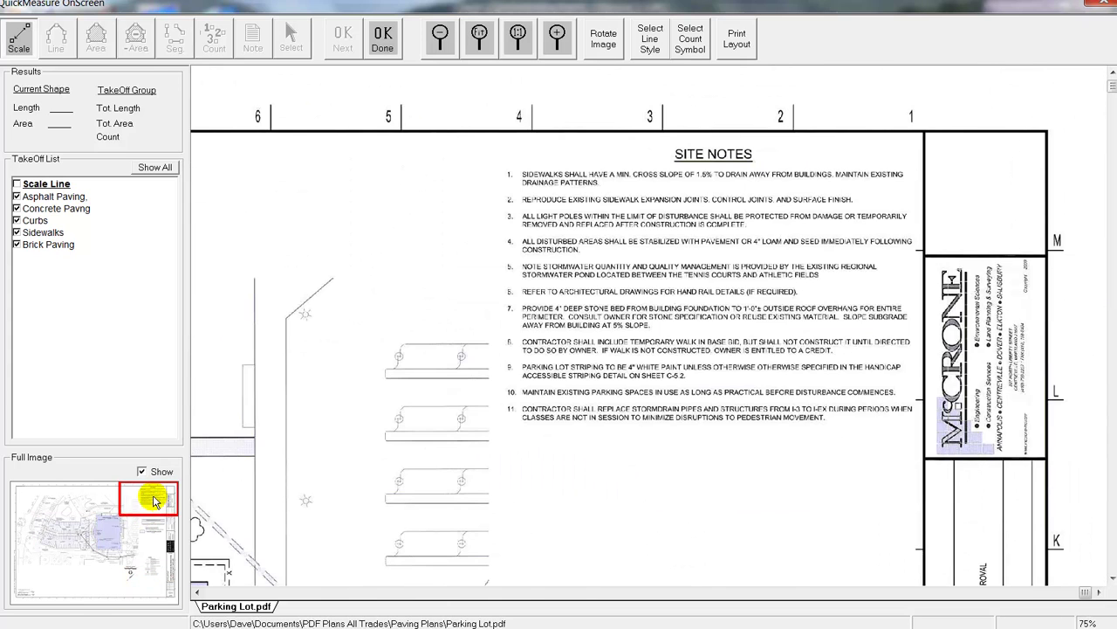
click(101, 537)
scroll(670, 278, down, 3)
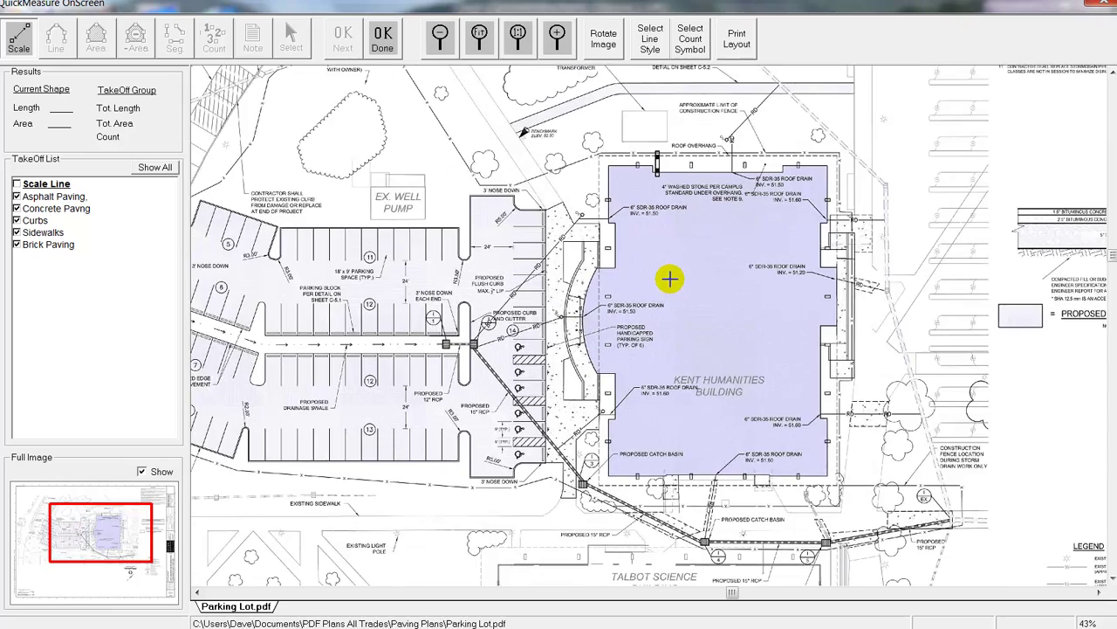
scroll(751, 278, up, 2)
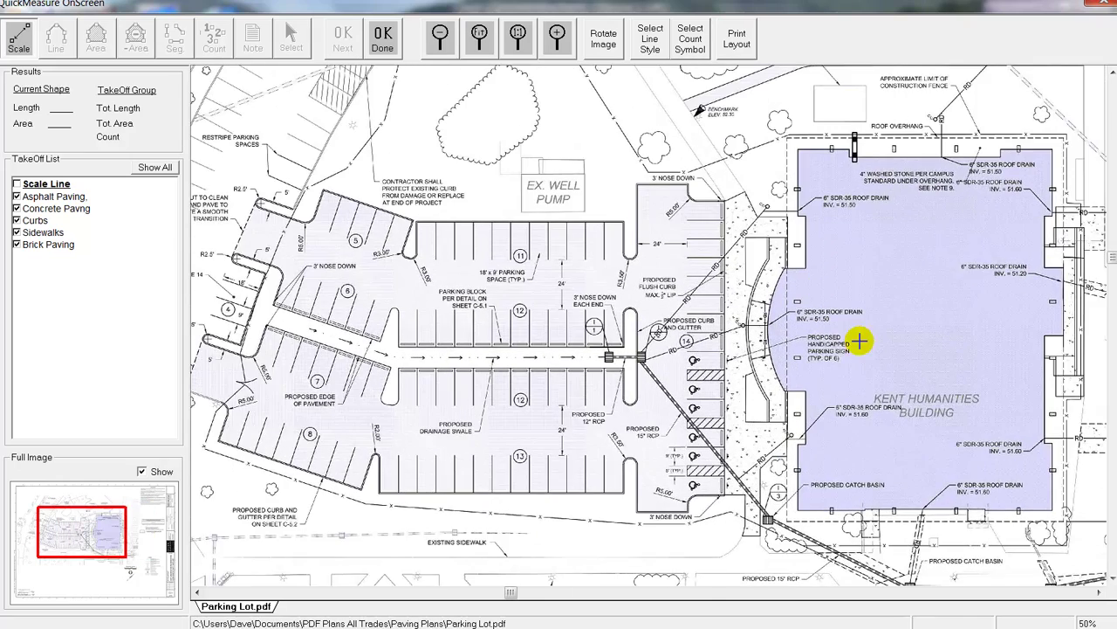
scroll(669, 236, down, 3)
scroll(811, 354, right, 2)
scroll(805, 304, right, 3)
scroll(805, 304, down, 2)
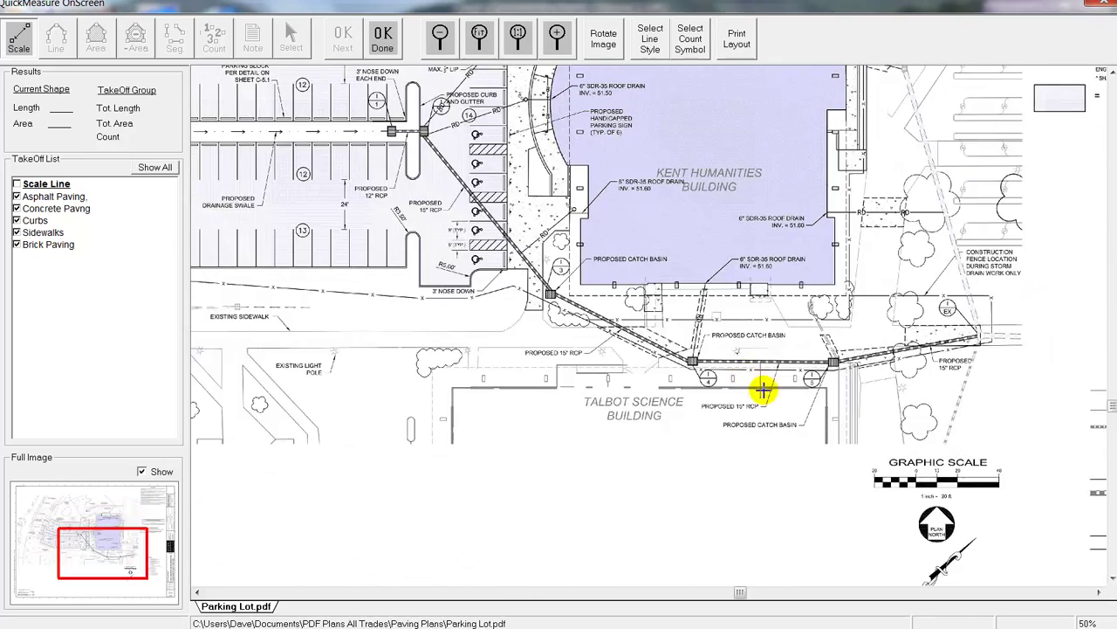
scroll(843, 392, right, 3)
scroll(514, 334, up, 2)
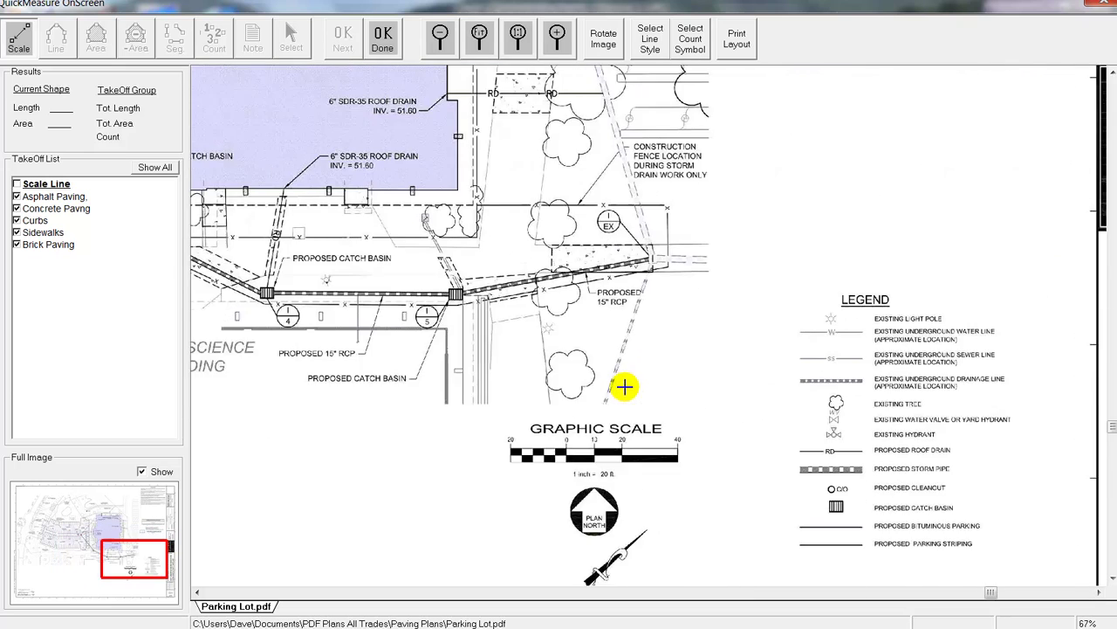
scroll(624, 395, up, 4)
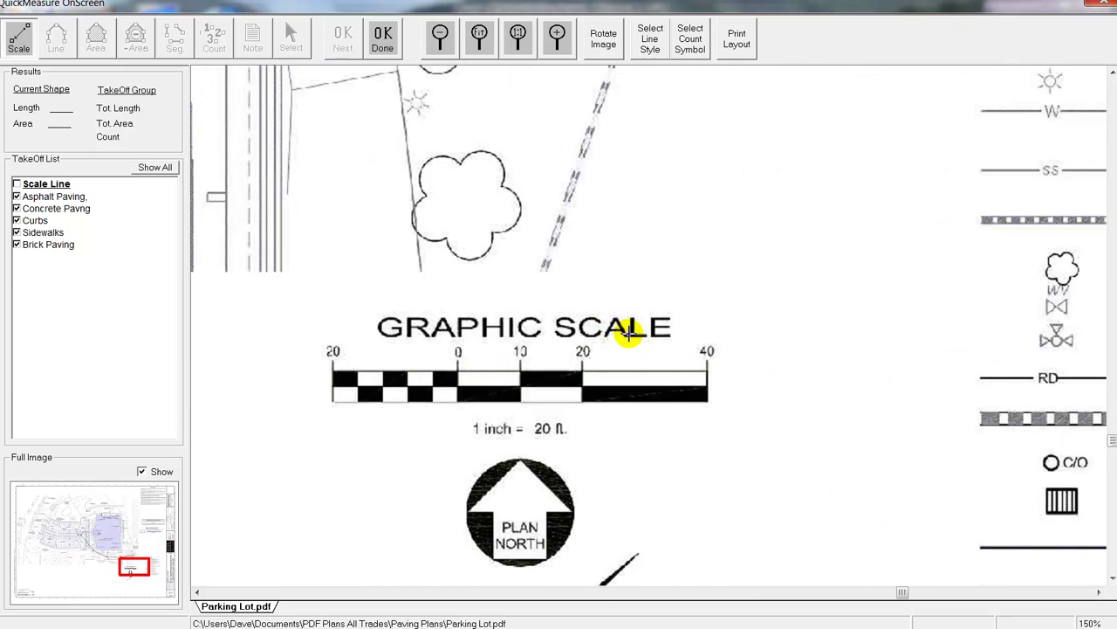
drag(629, 330, 724, 287)
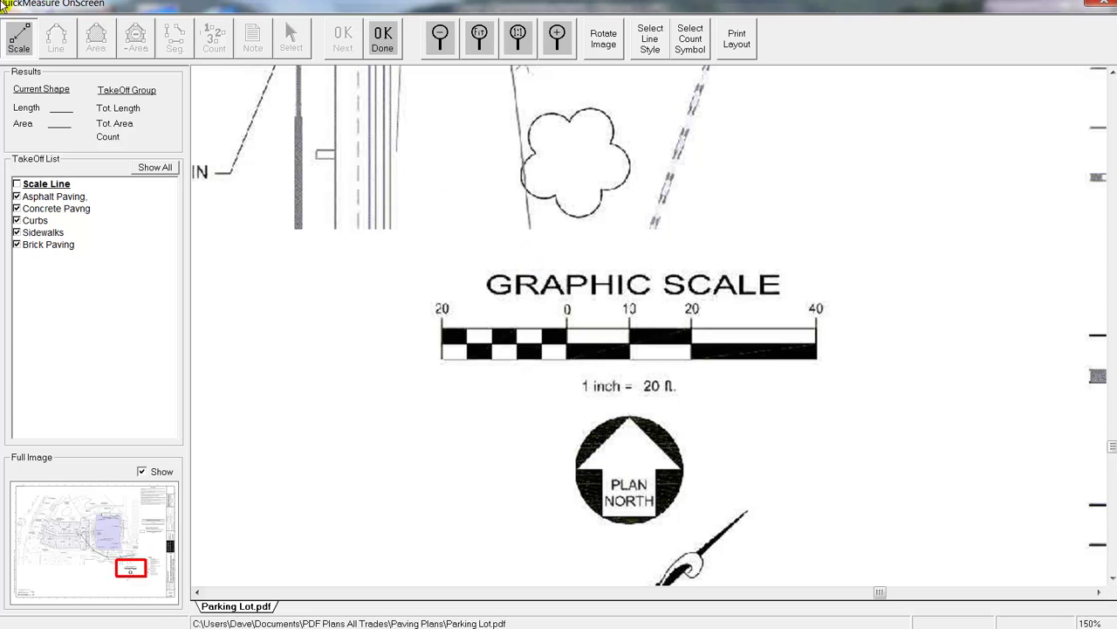
click(19, 49)
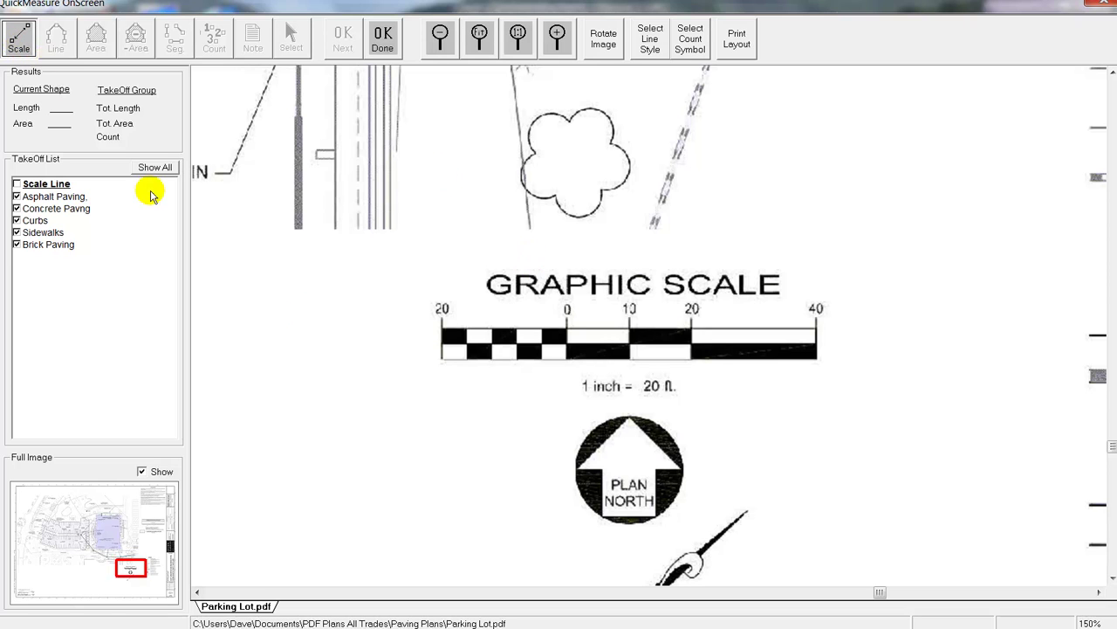
Step: Draw the calibration line from the bar's 20 mark to 0 and enter 20 feet
click(442, 325)
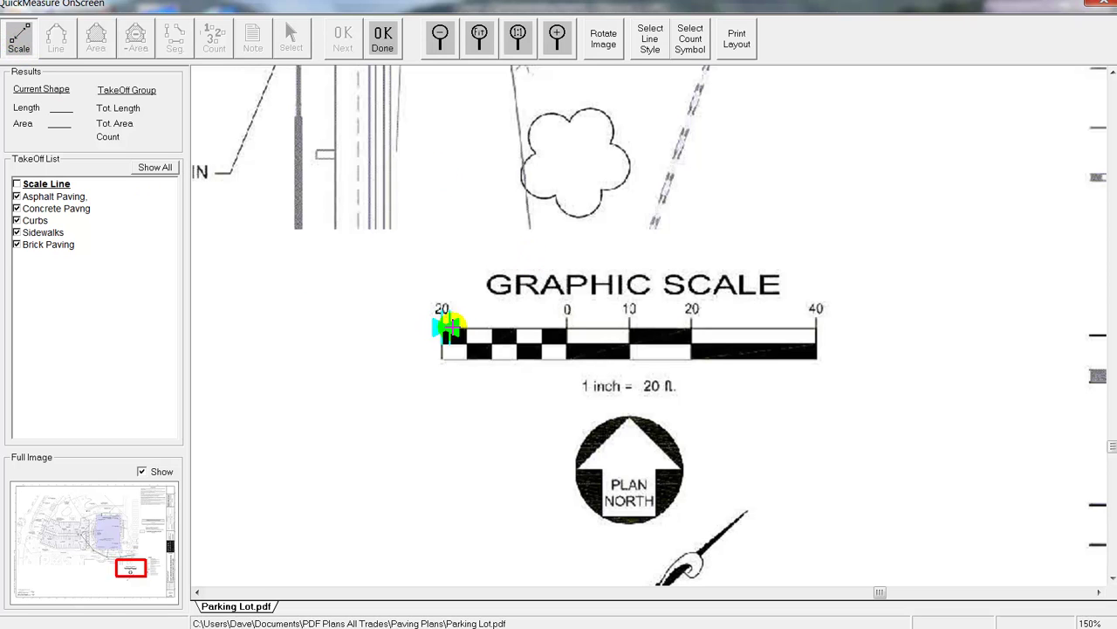
click(567, 327)
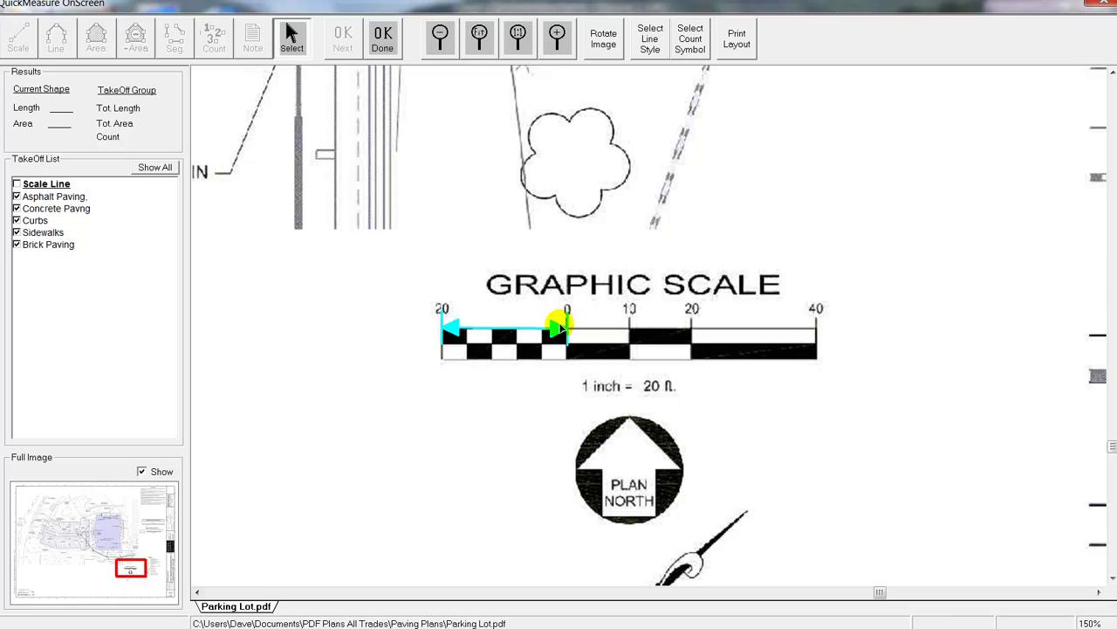
click(384, 44)
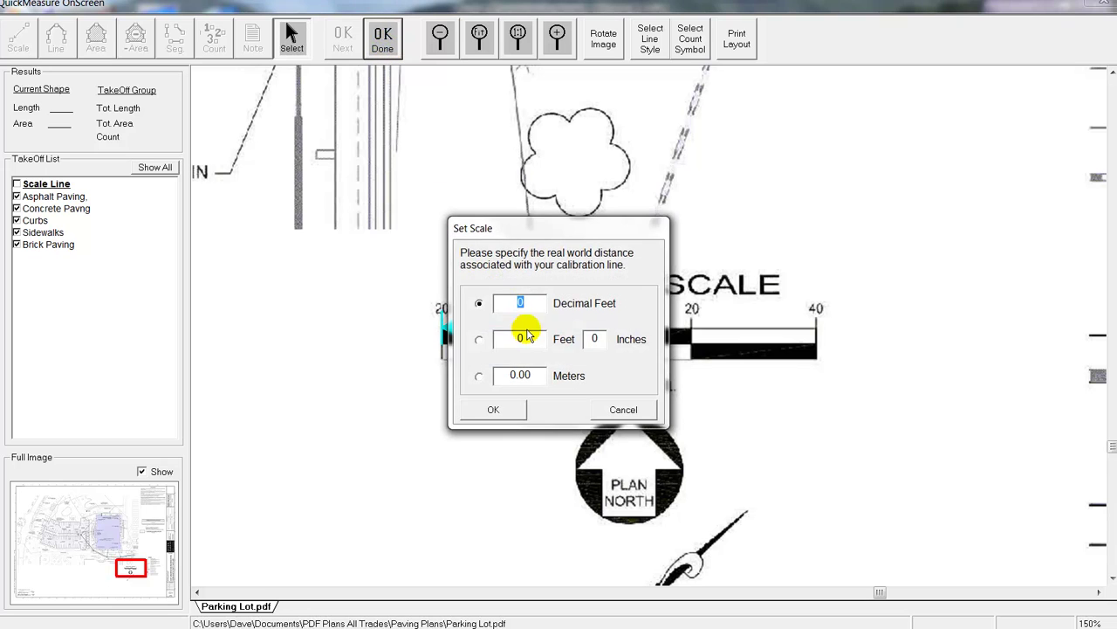
double_click(519, 337)
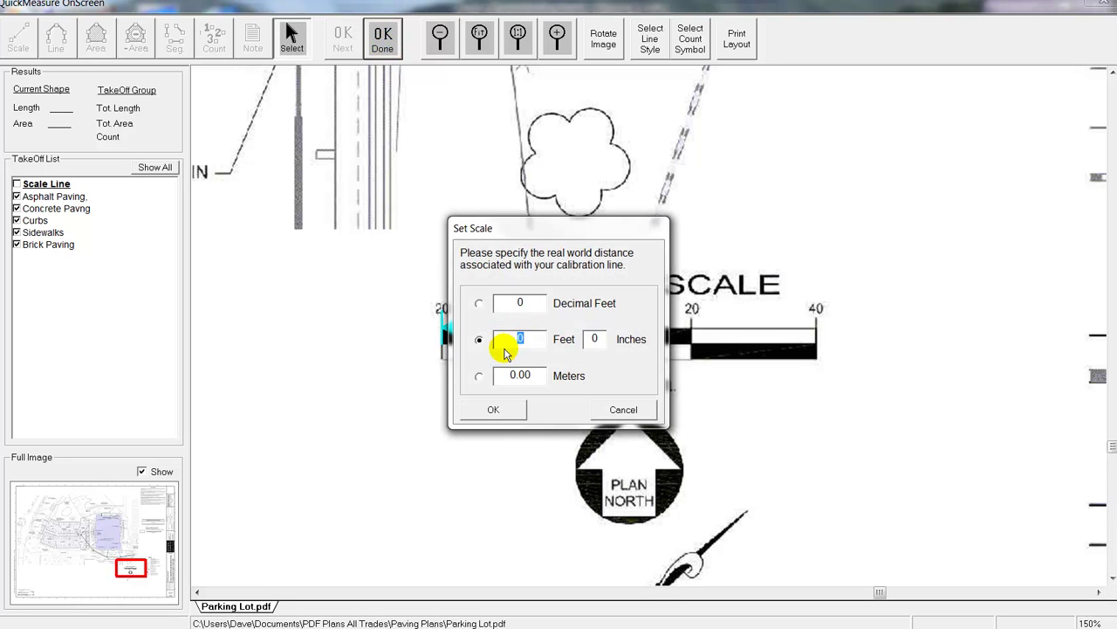
text(2)
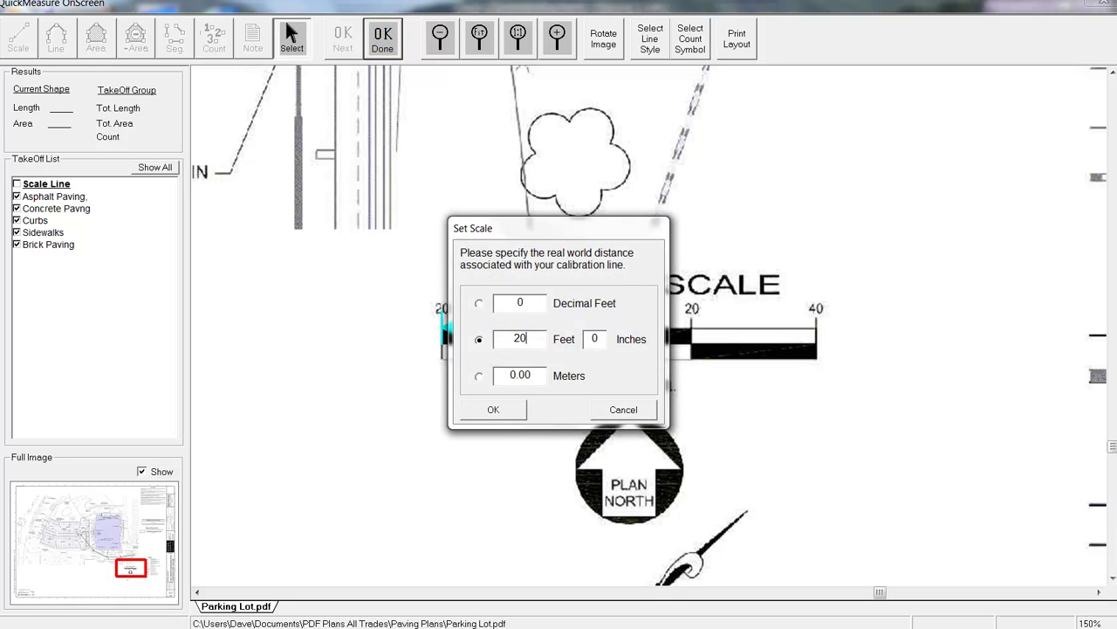
Step: Confirm the 20-foot calibration and pan back to the parking lot
click(508, 406)
scroll(520, 273, down, 3)
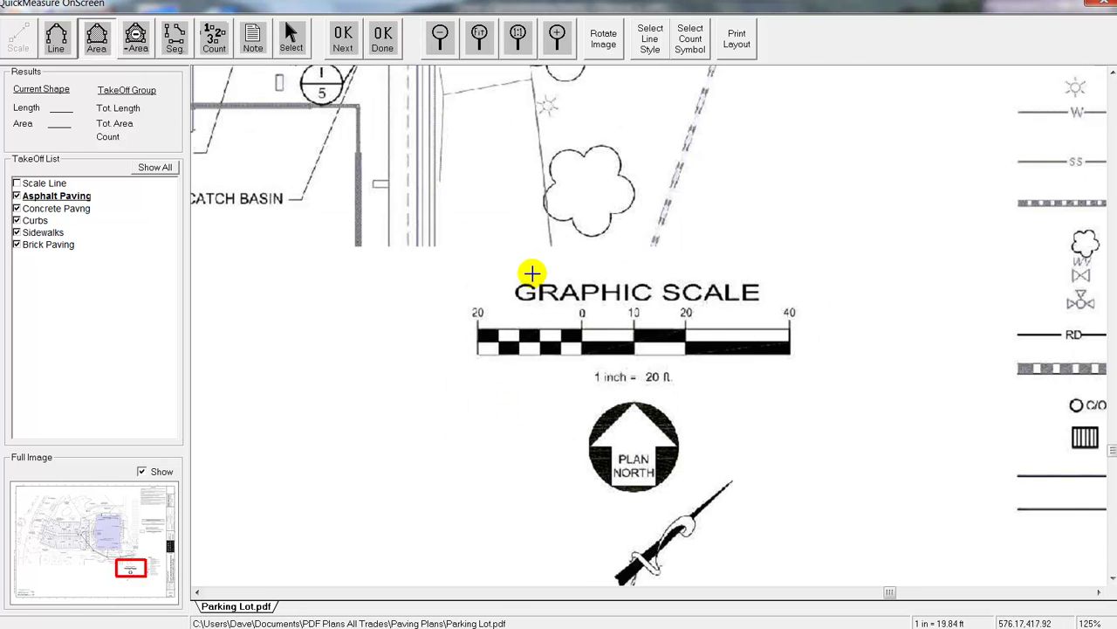
scroll(489, 249, down, 2)
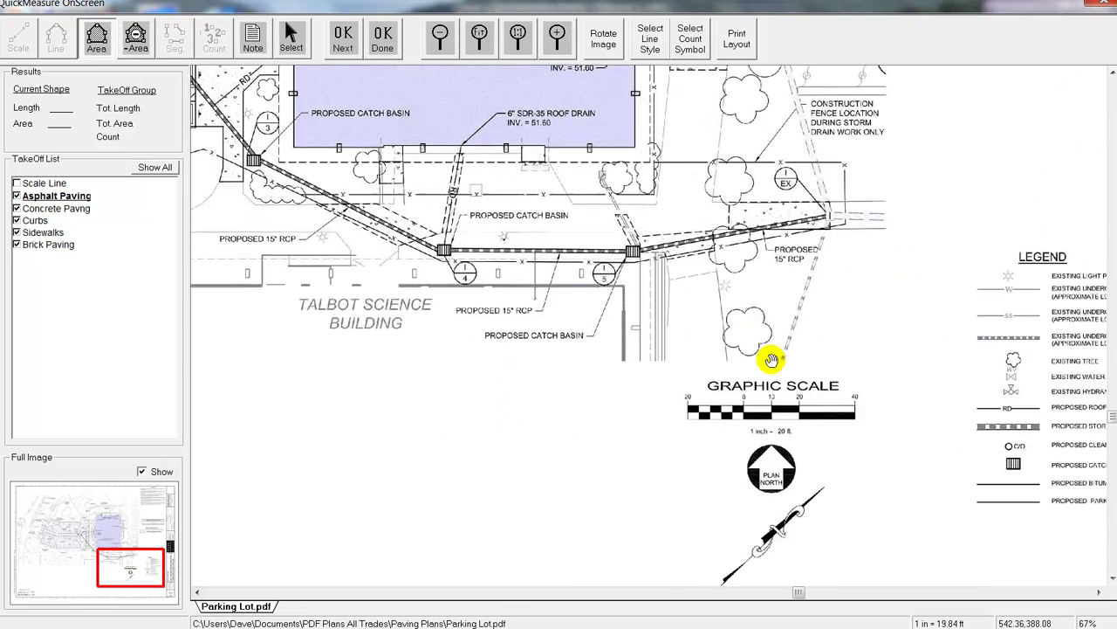
scroll(486, 213, up, 1)
drag(676, 302, 745, 317)
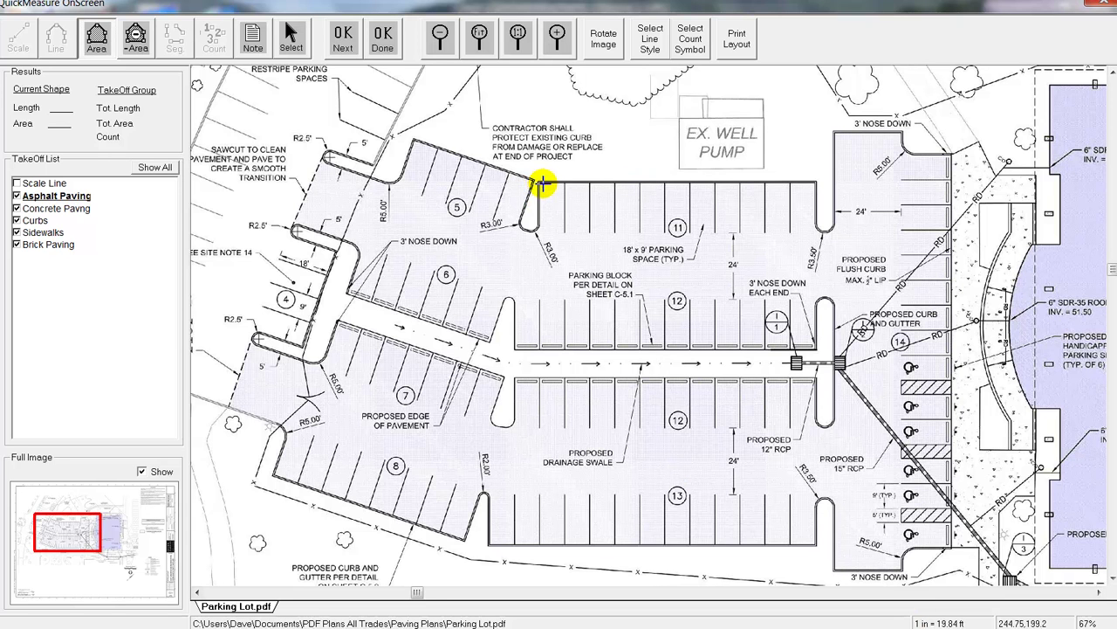
scroll(655, 212, up, 1)
drag(673, 217, 663, 190)
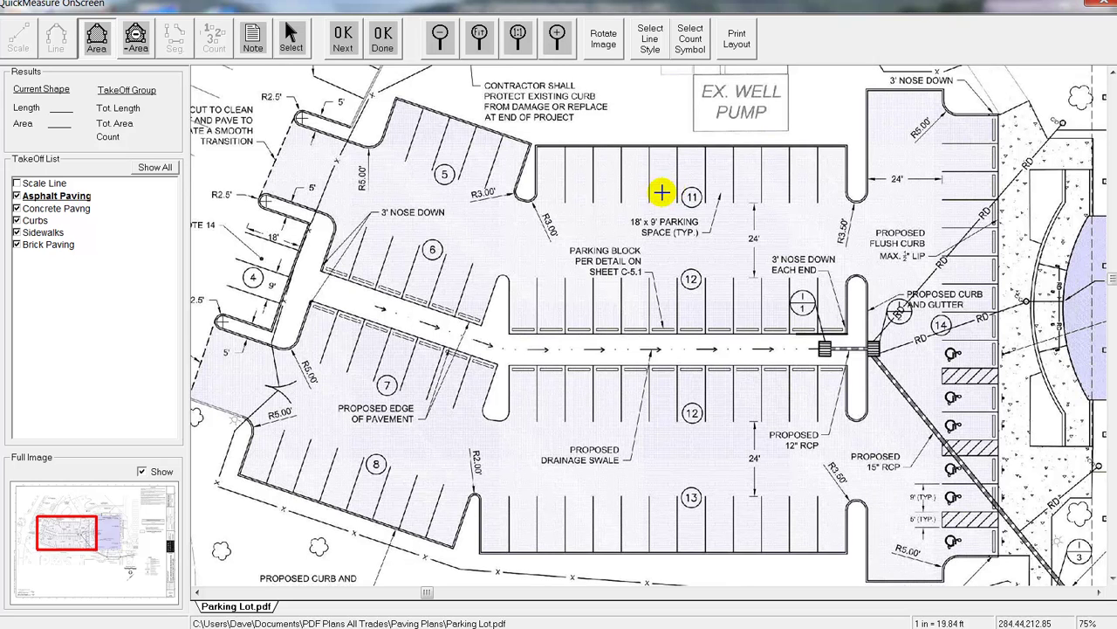
Step: Set the Asphalt Paving line style to Floor Areas
click(645, 49)
click(370, 300)
click(397, 475)
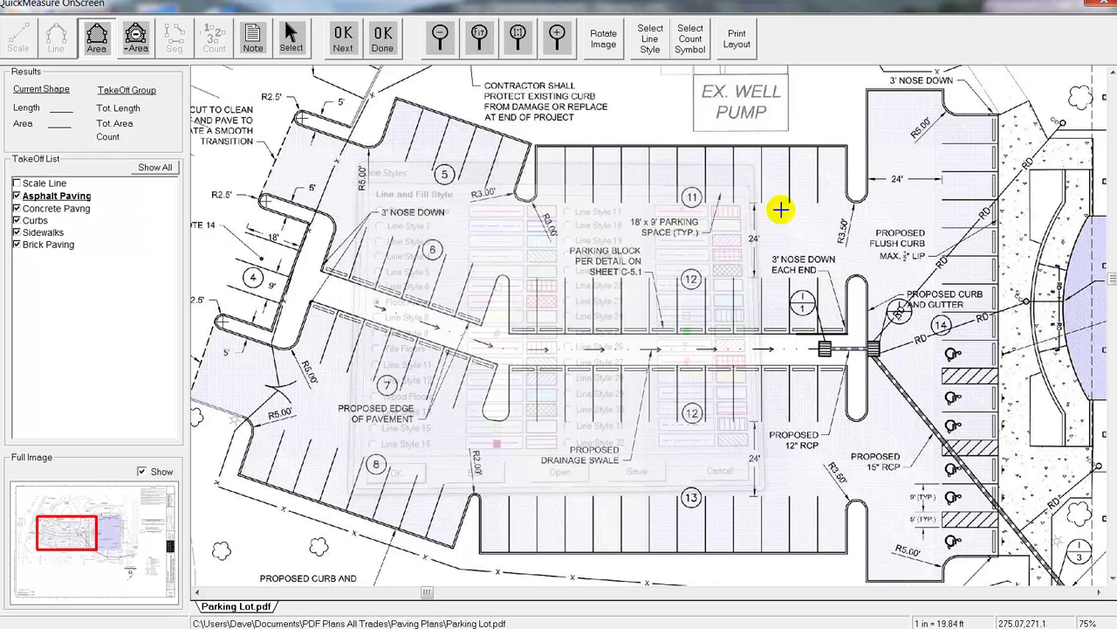
Step: Start the asphalt area at the top-right curb and trace the top row past both island ends
click(996, 114)
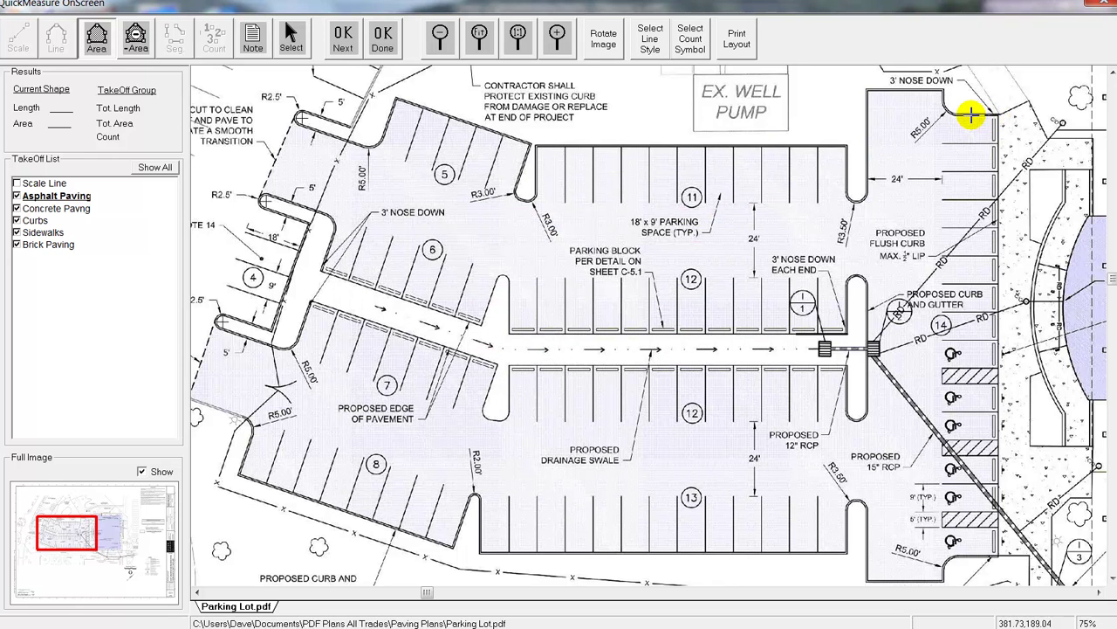
click(943, 104)
double_click(942, 89)
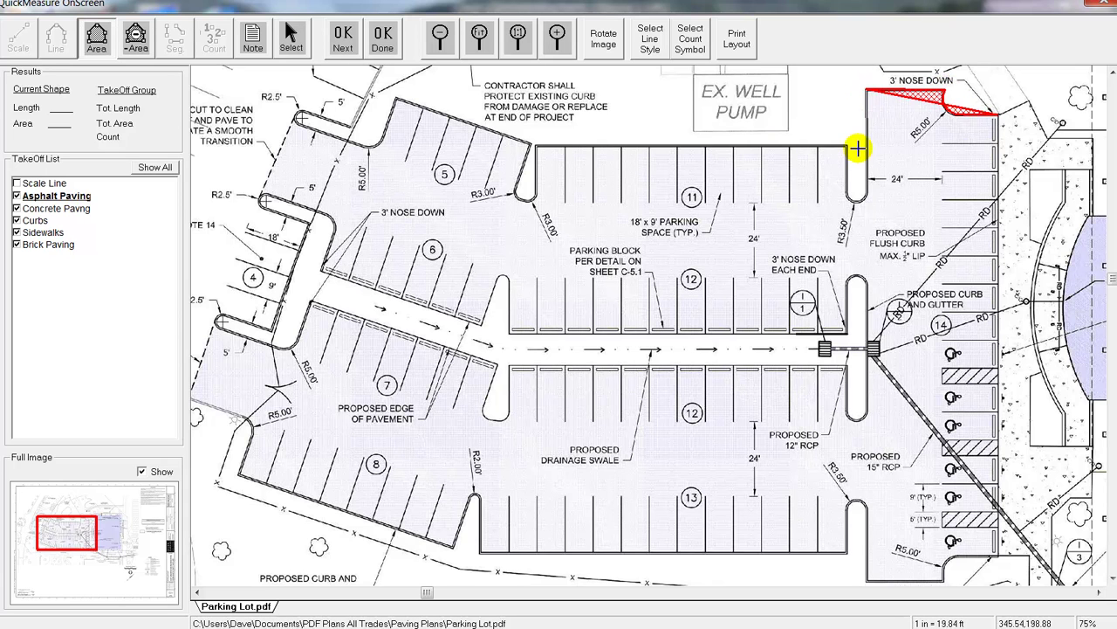
click(864, 179)
click(858, 197)
click(847, 194)
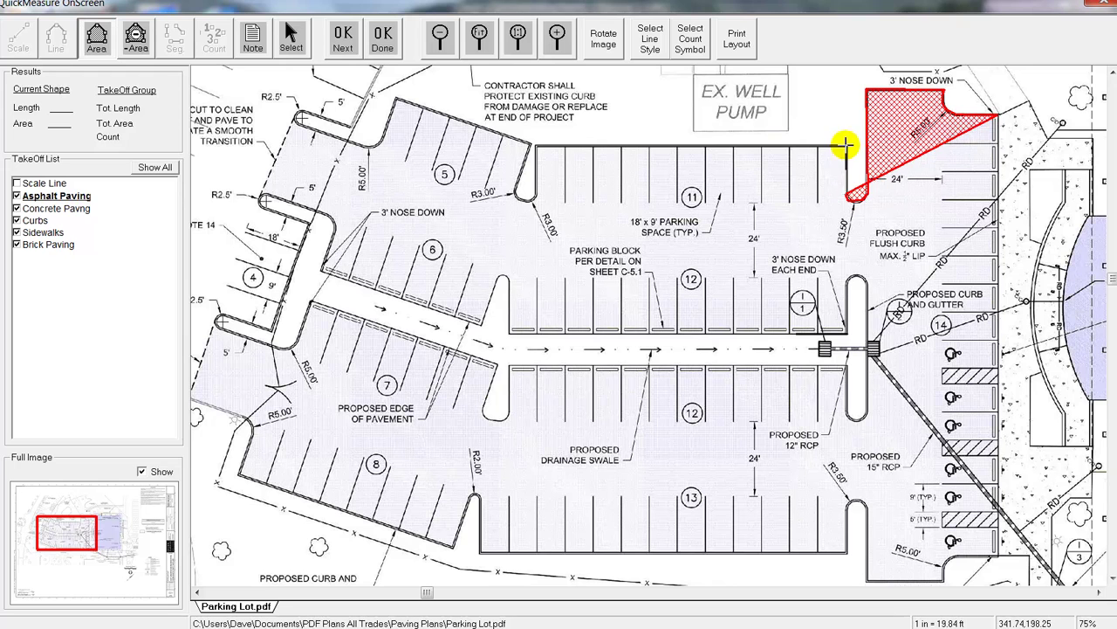
click(846, 148)
click(534, 147)
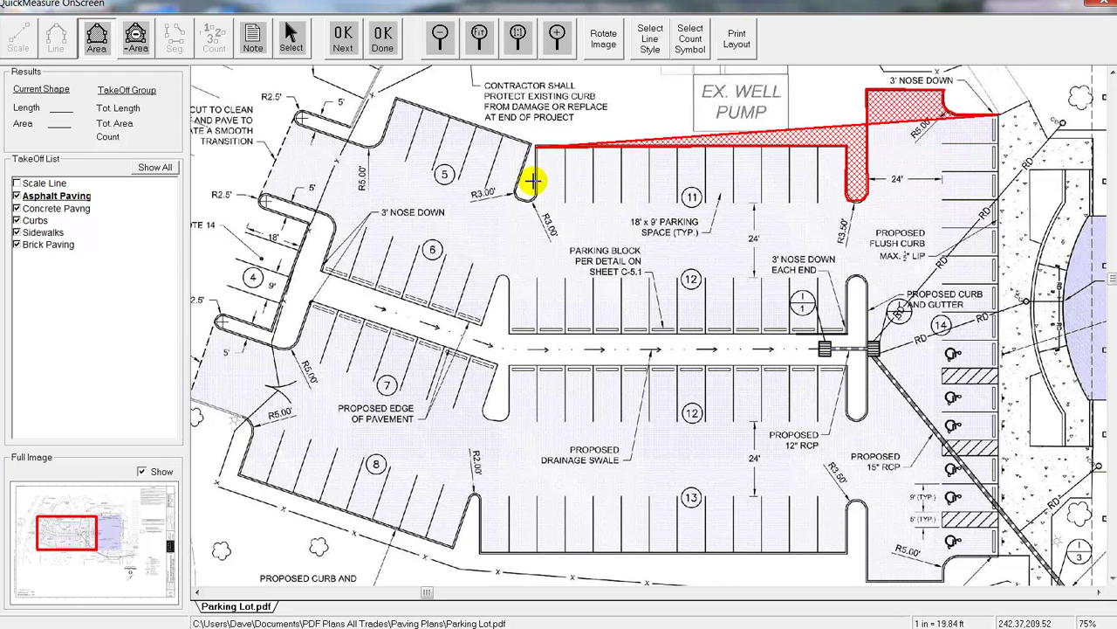
click(524, 200)
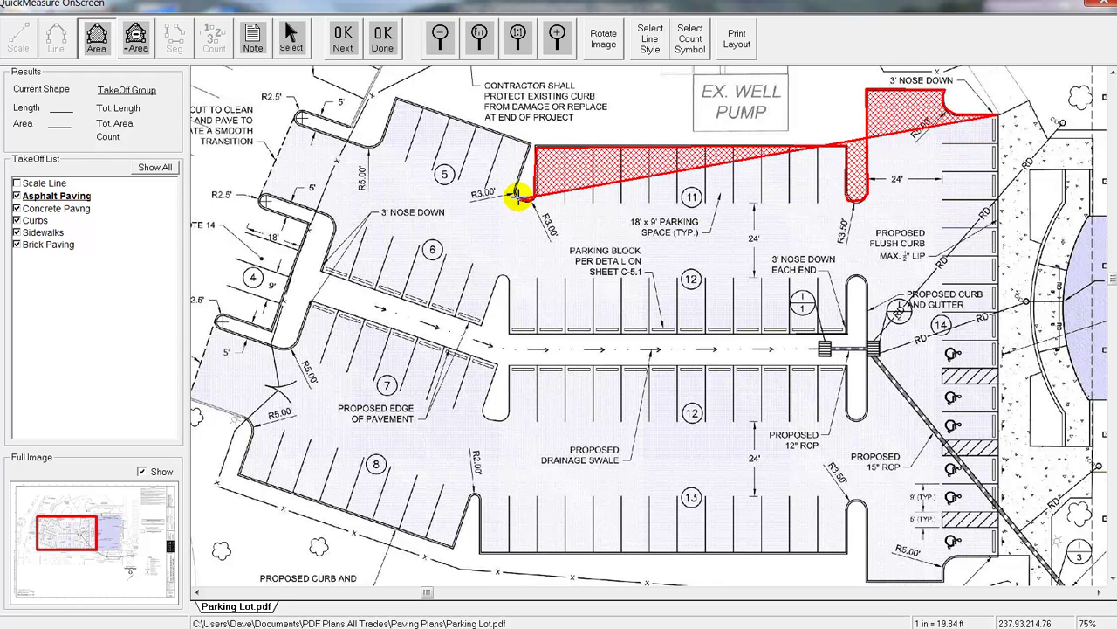
click(513, 181)
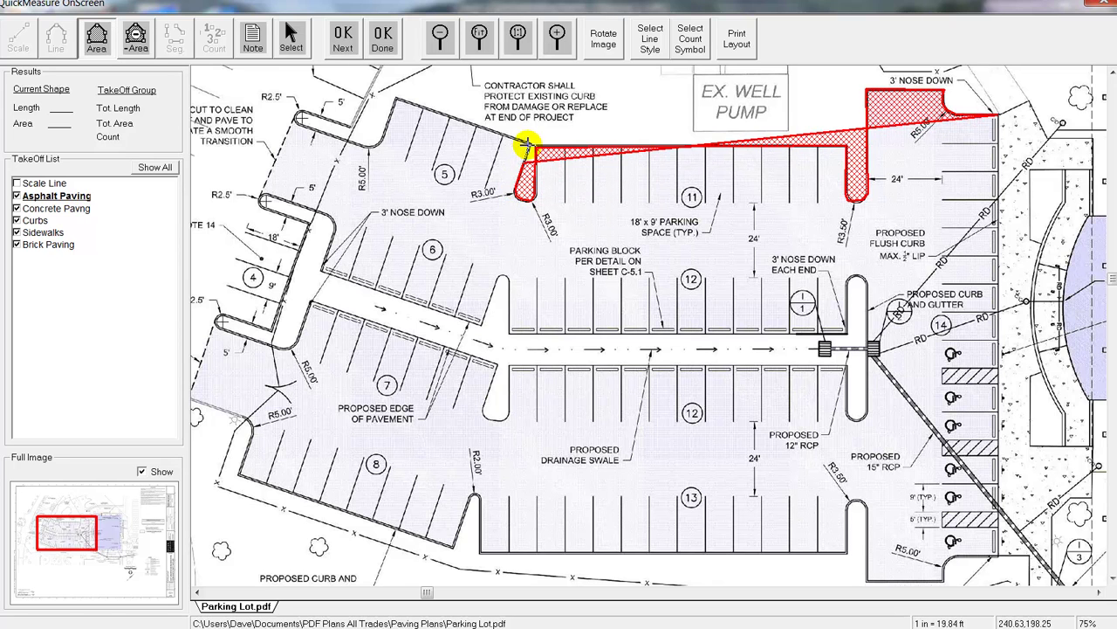
double_click(527, 144)
Step: Continue the outline down the left curb past rows 5 and 6 to the aisle
click(394, 96)
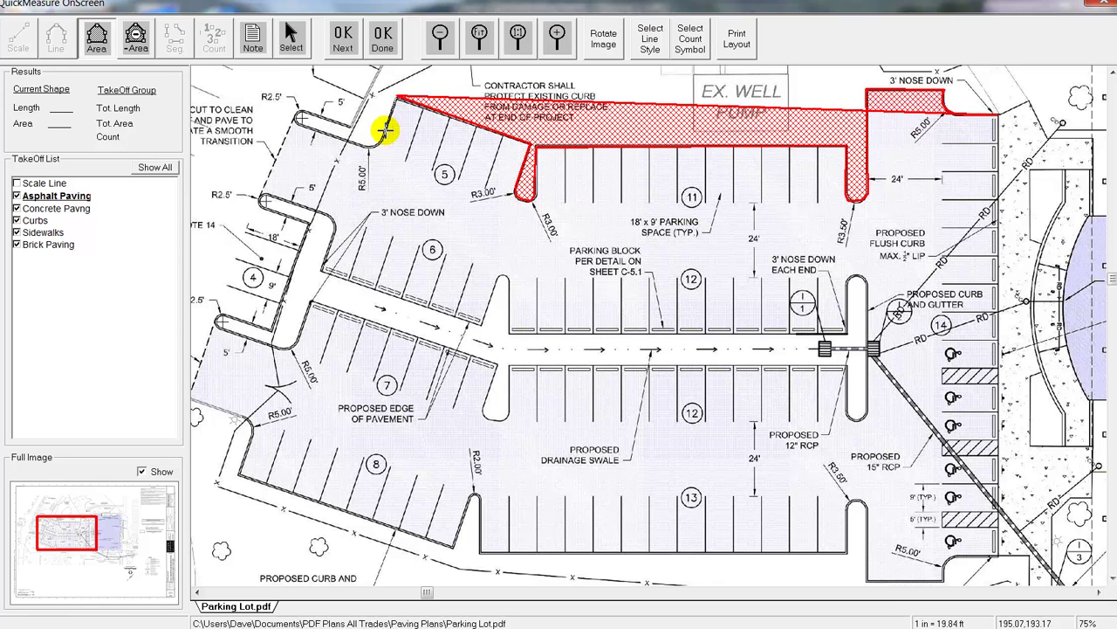
click(350, 145)
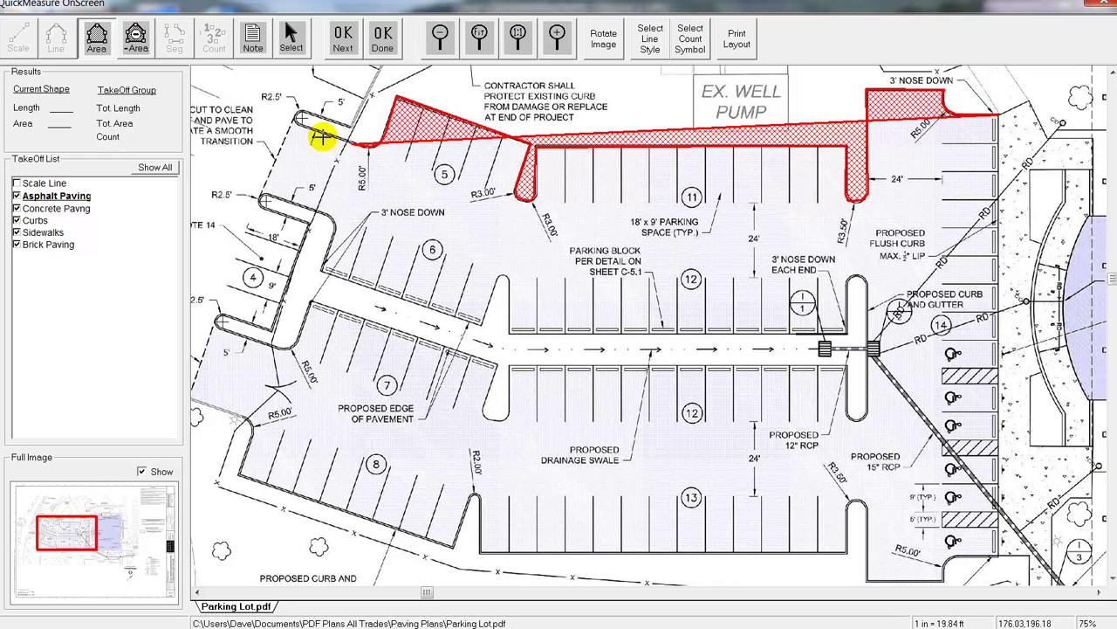
click(297, 120)
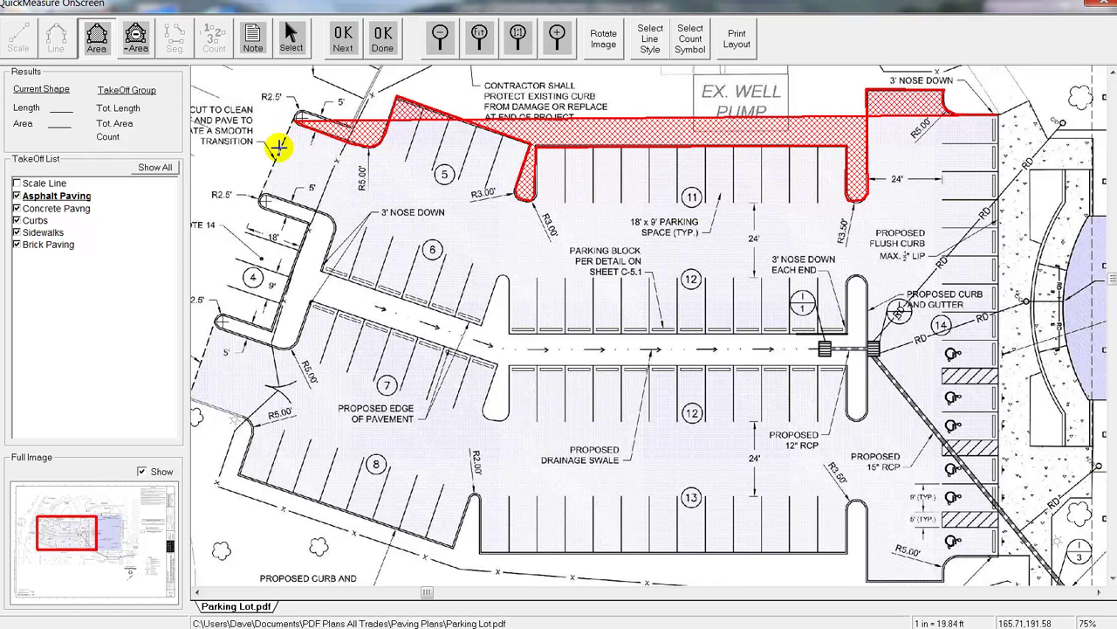
click(264, 197)
click(313, 213)
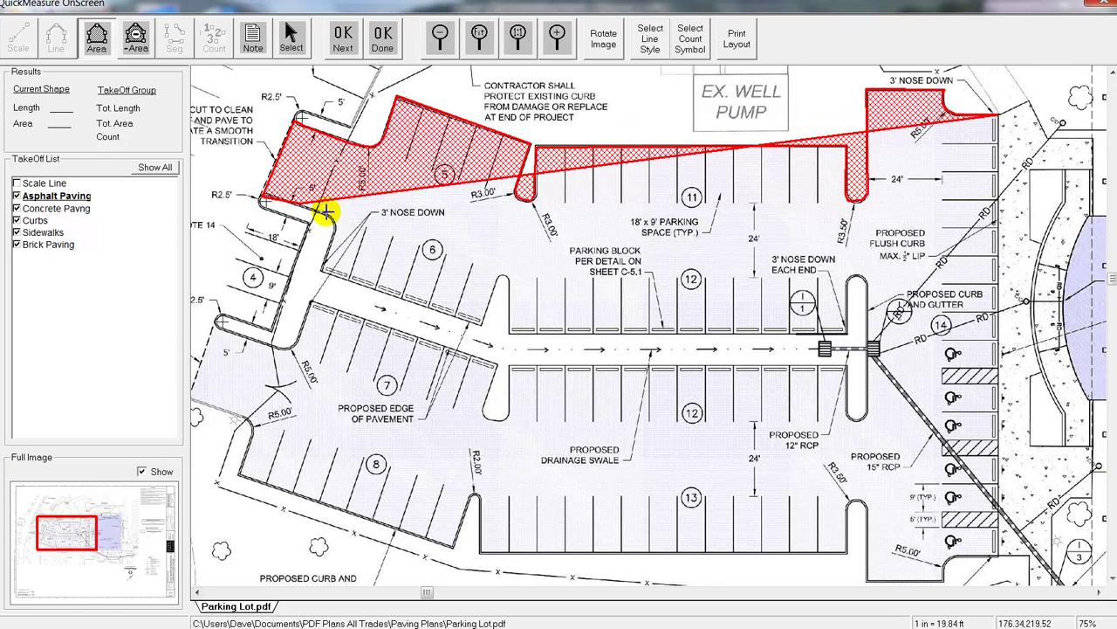
click(321, 272)
click(483, 321)
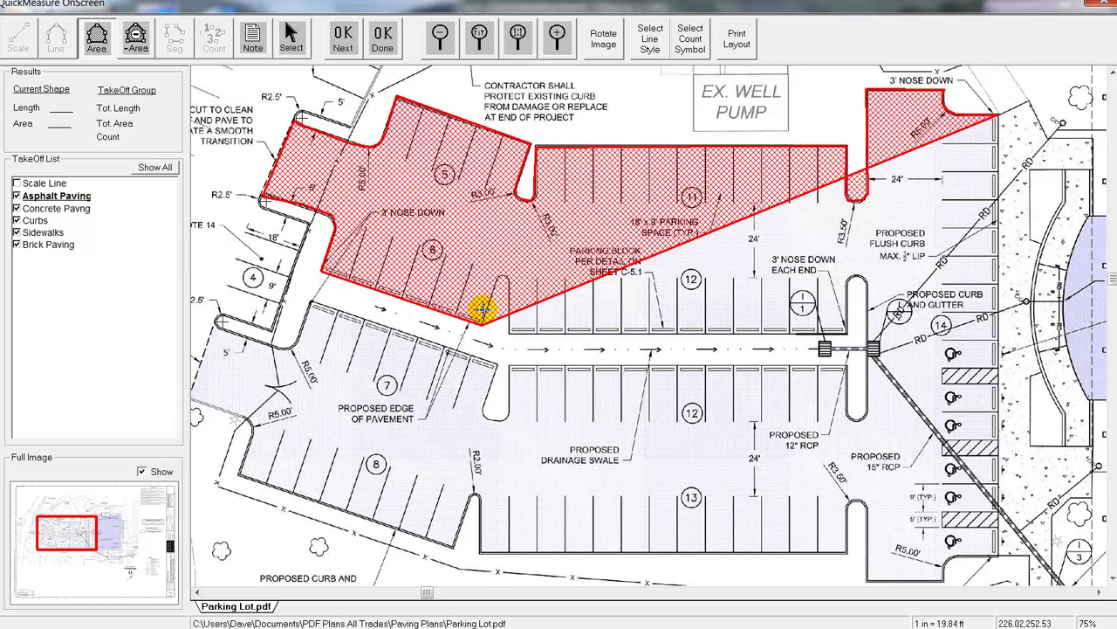
click(504, 277)
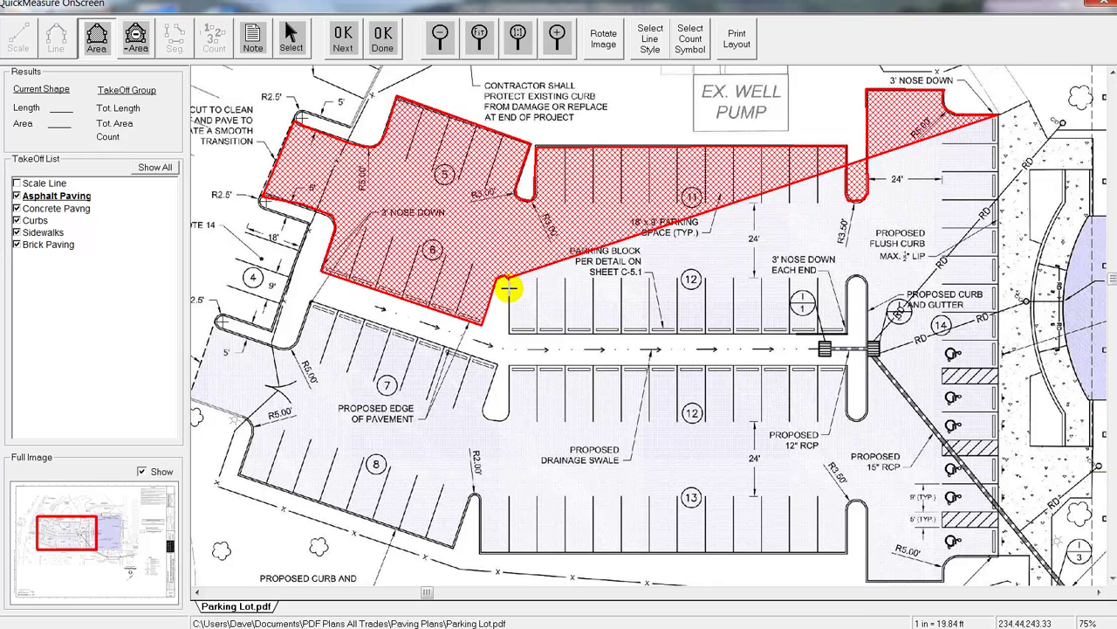
click(509, 331)
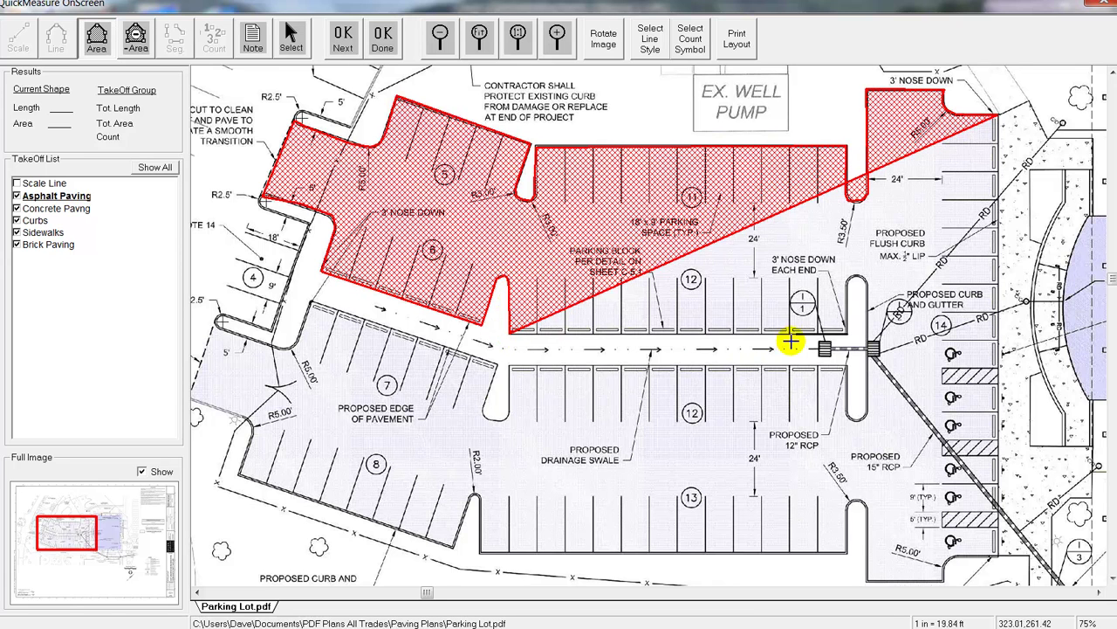
Step: Trace the aisle edge around the rounded right curb nose
click(845, 332)
click(846, 301)
click(851, 282)
click(860, 275)
click(865, 283)
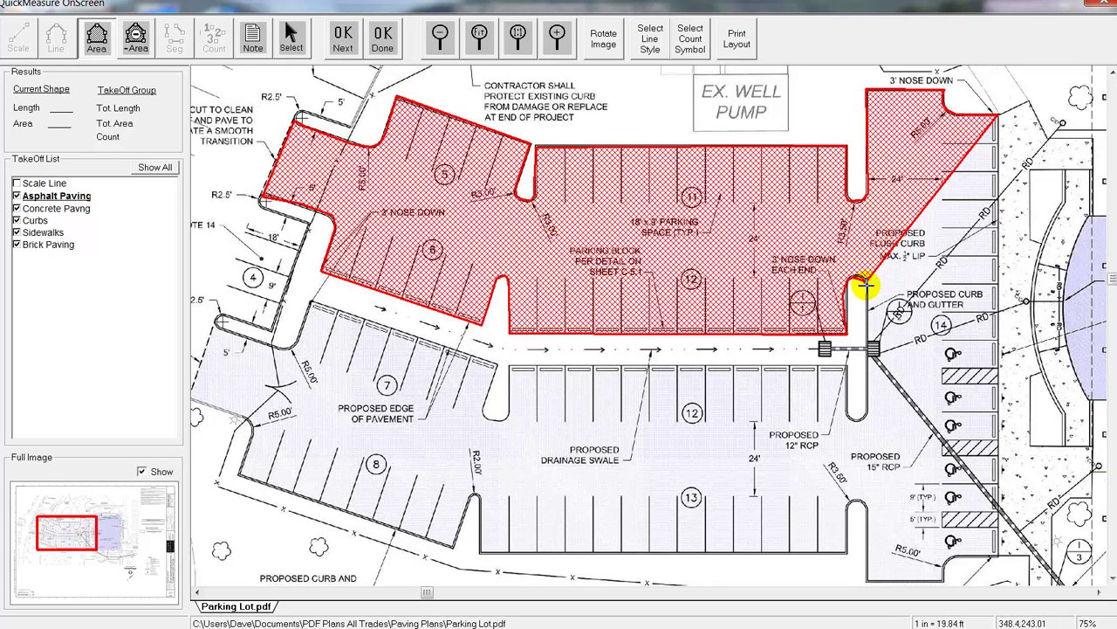
click(865, 411)
click(859, 419)
click(850, 426)
click(846, 415)
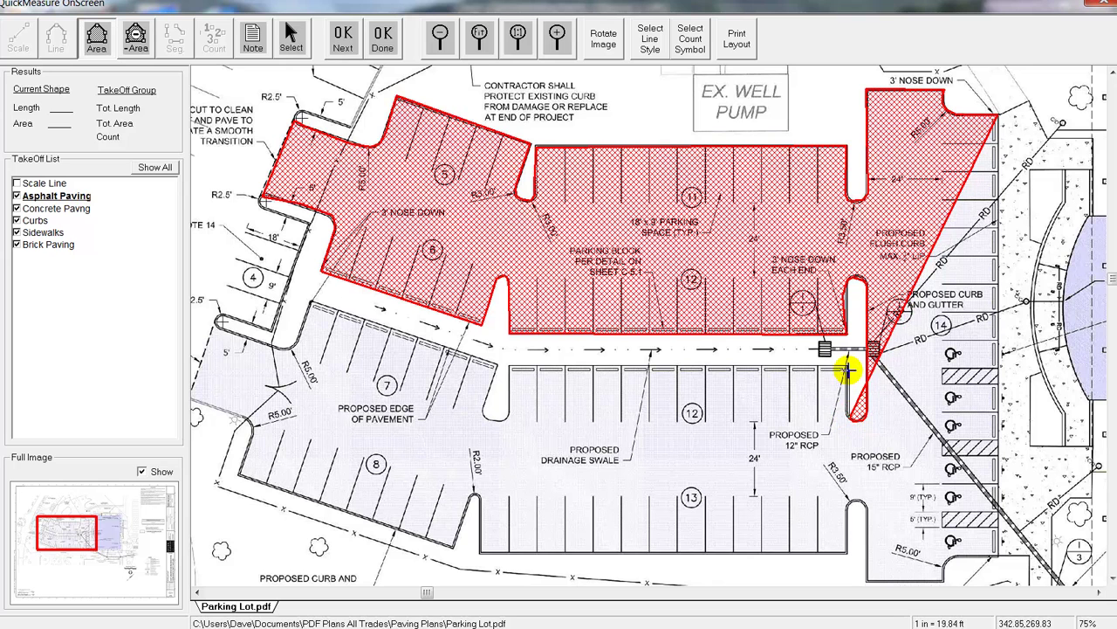
click(846, 369)
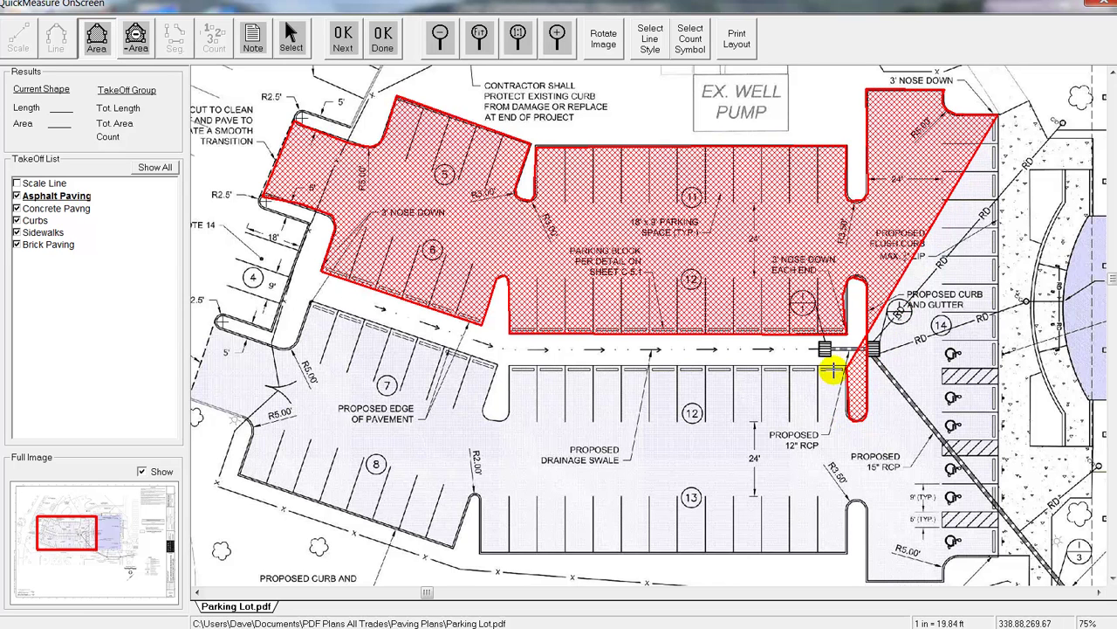
Step: Trace along the middle curb row and around its left curb nose
click(512, 368)
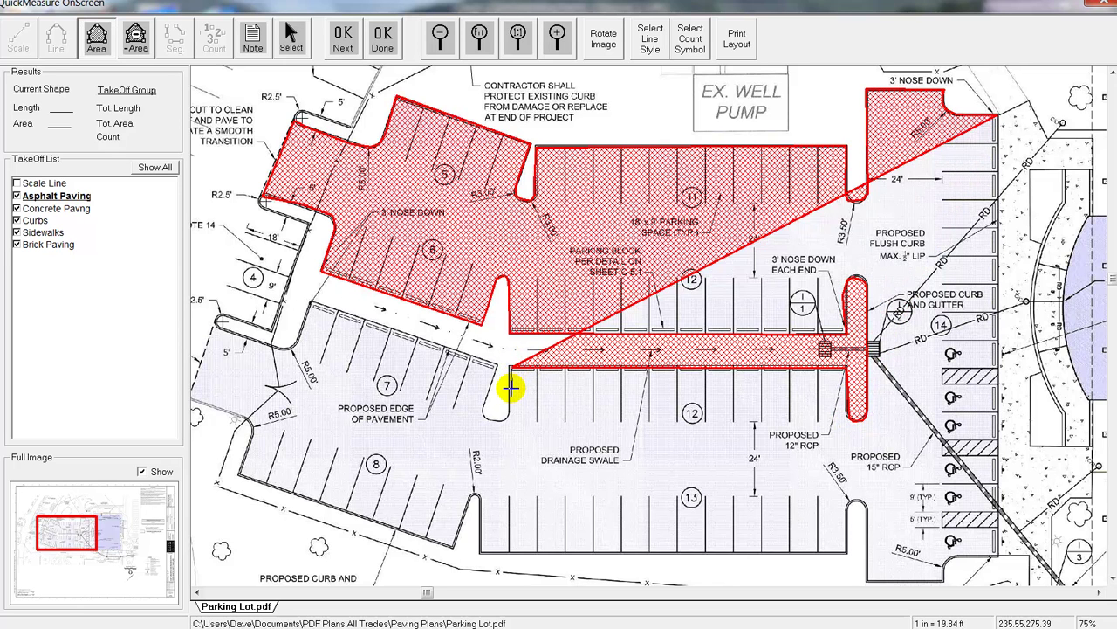
click(510, 389)
click(504, 411)
click(504, 416)
click(490, 420)
click(486, 414)
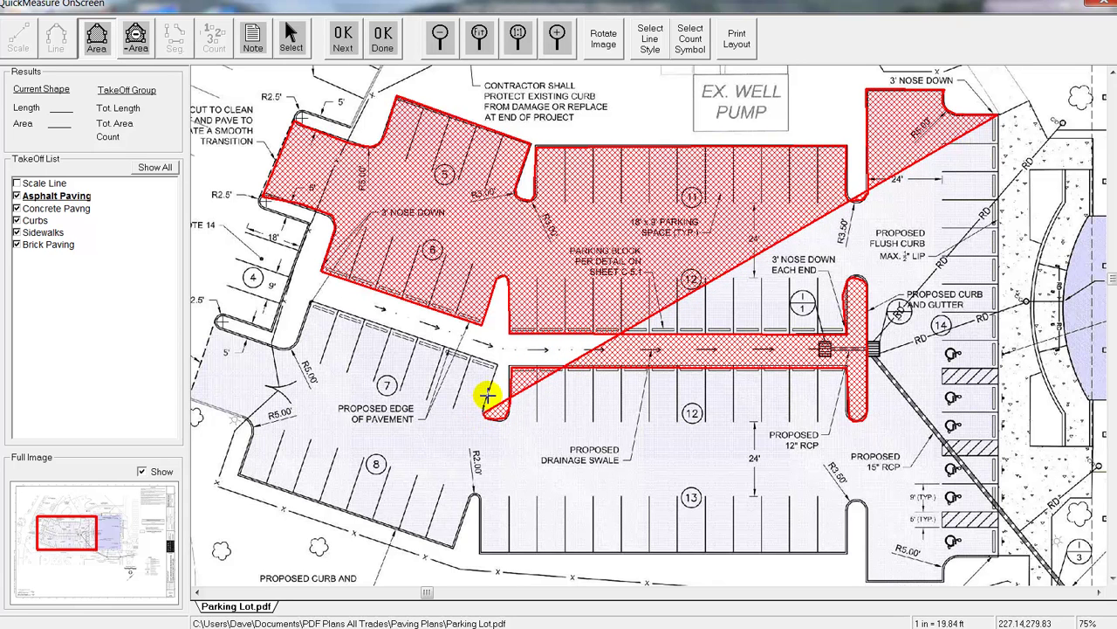
click(498, 363)
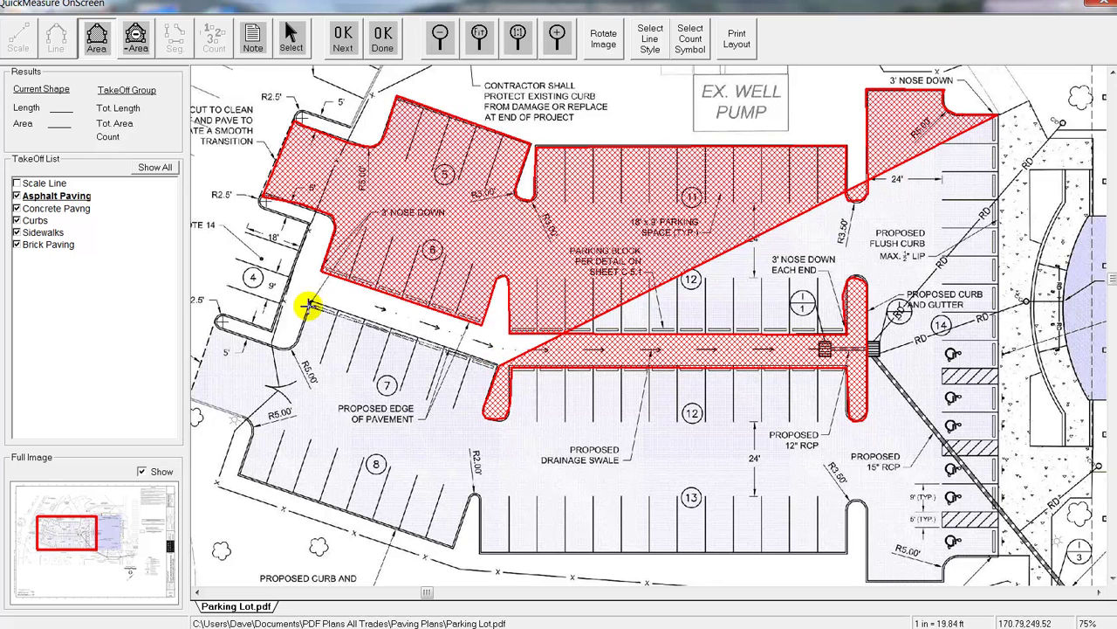
click(308, 309)
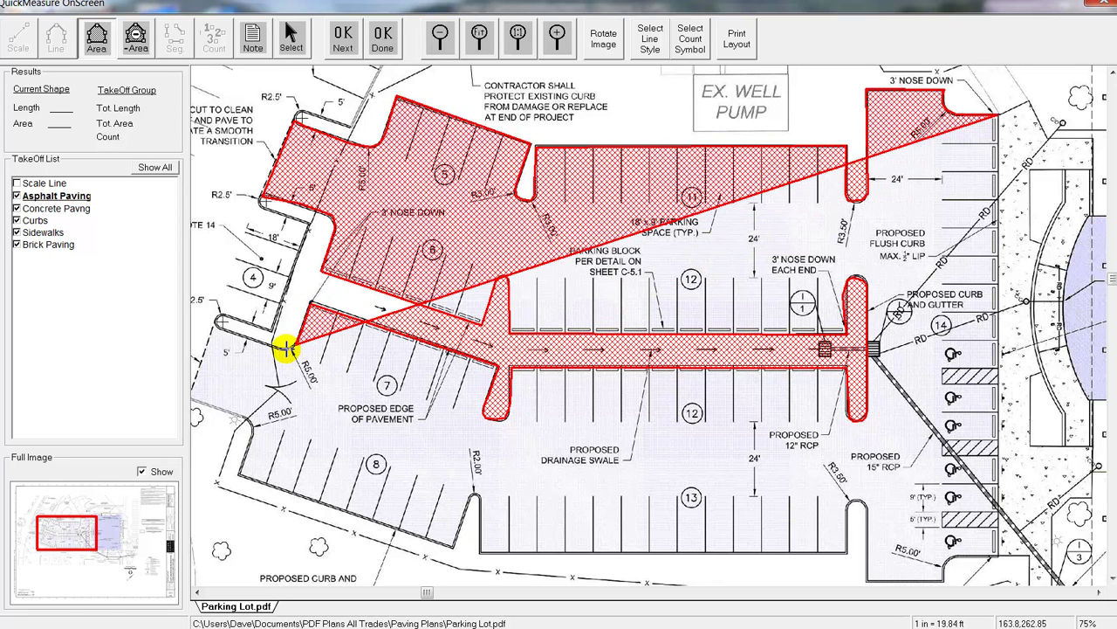
Step: Follow the lower-left curb down toward row 8 and around the bottom curb island
click(218, 323)
click(194, 402)
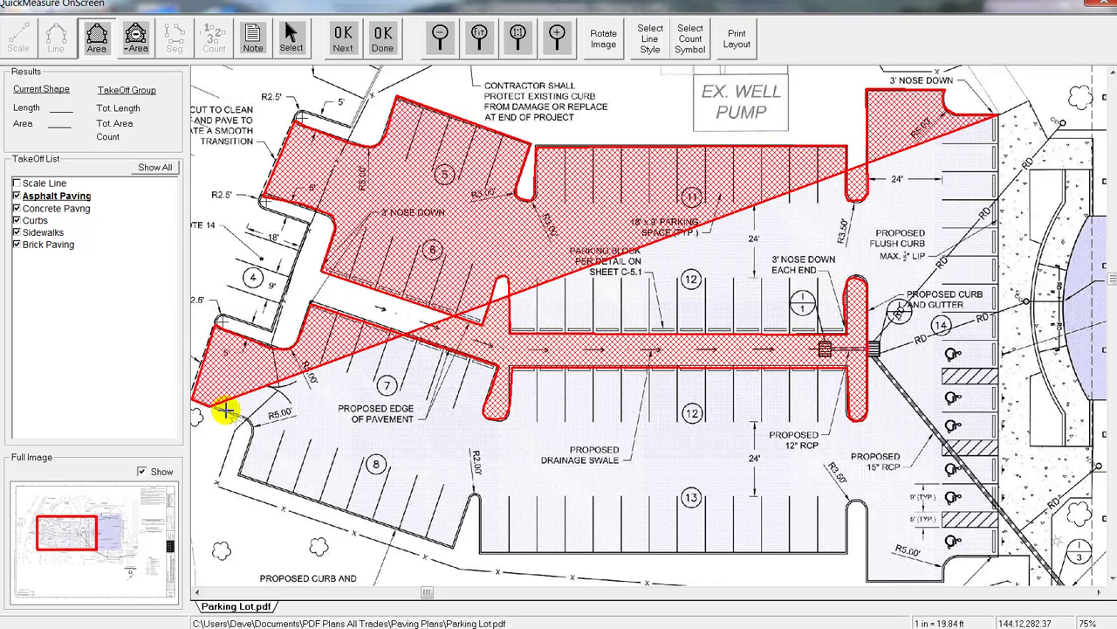
click(249, 425)
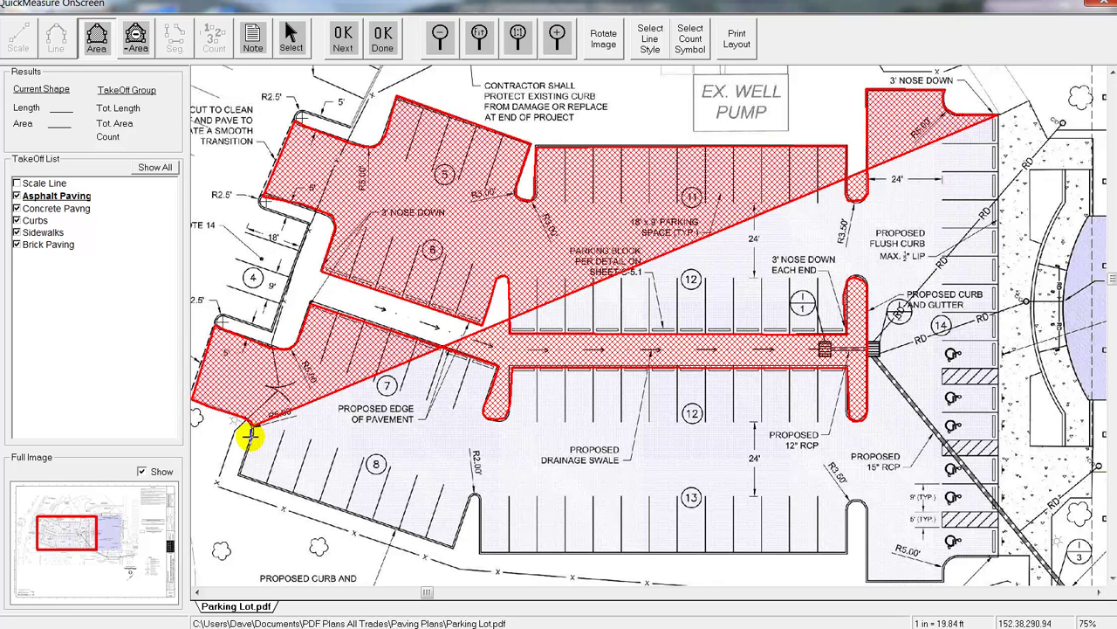
click(250, 434)
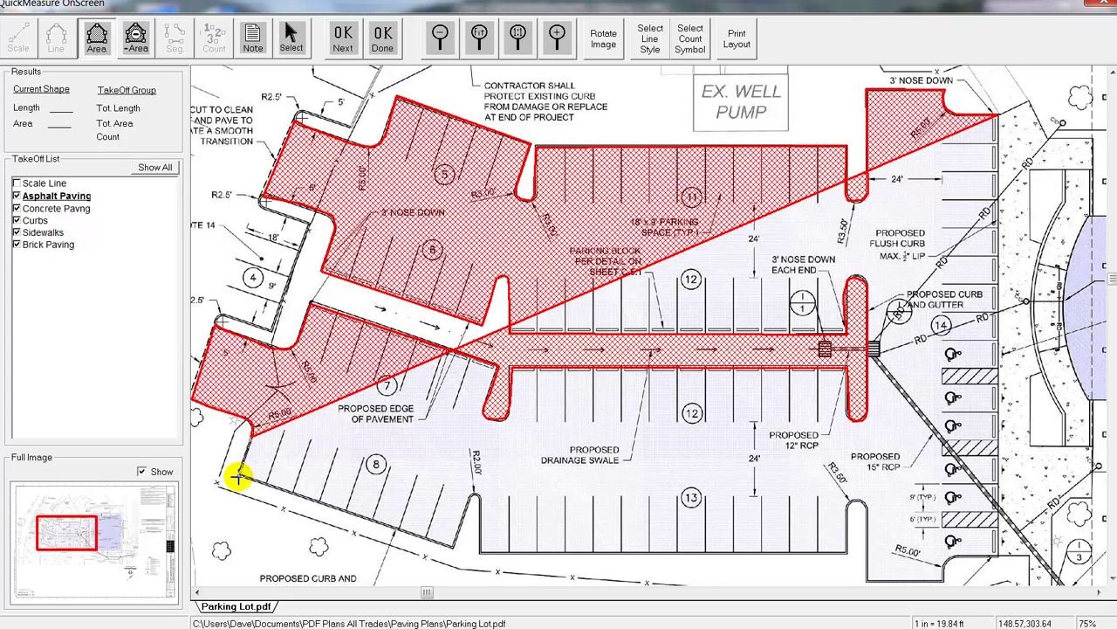
click(237, 477)
click(455, 541)
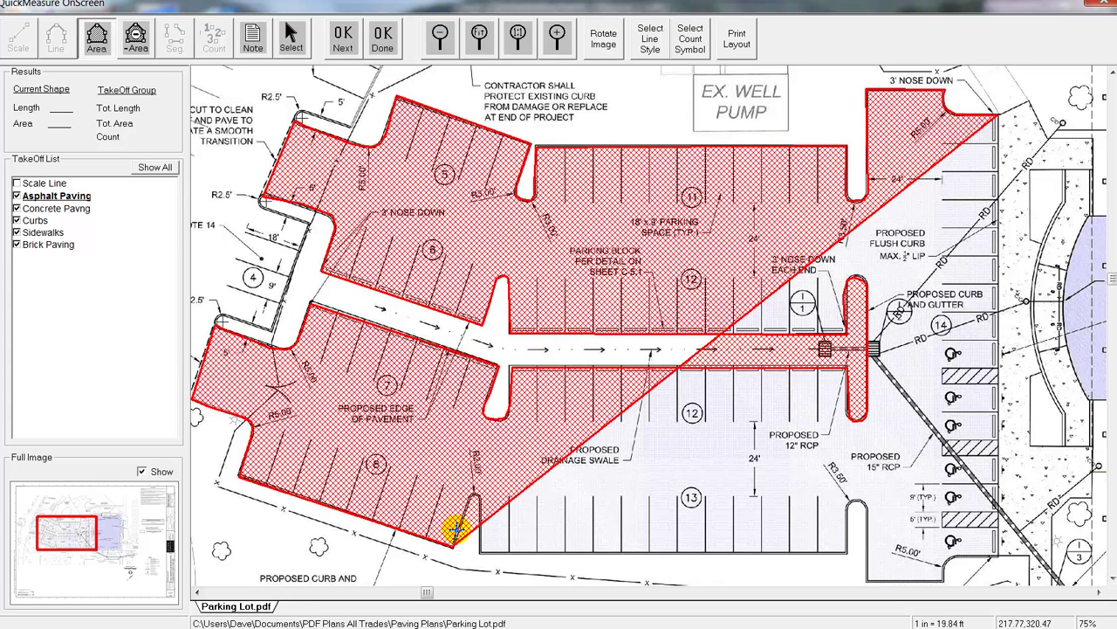
click(476, 496)
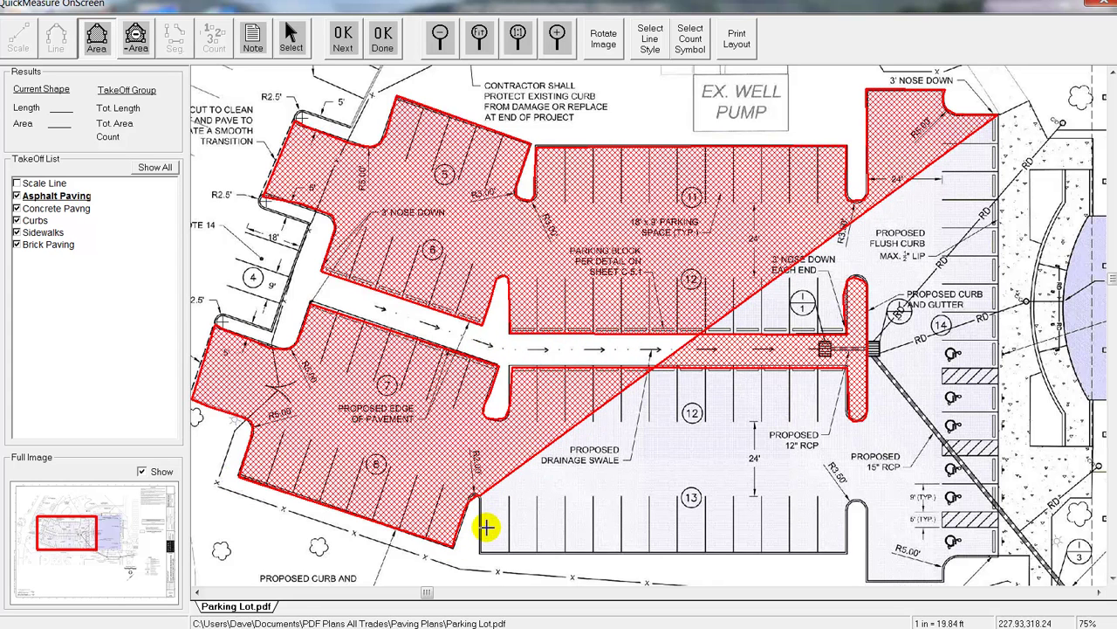
click(480, 552)
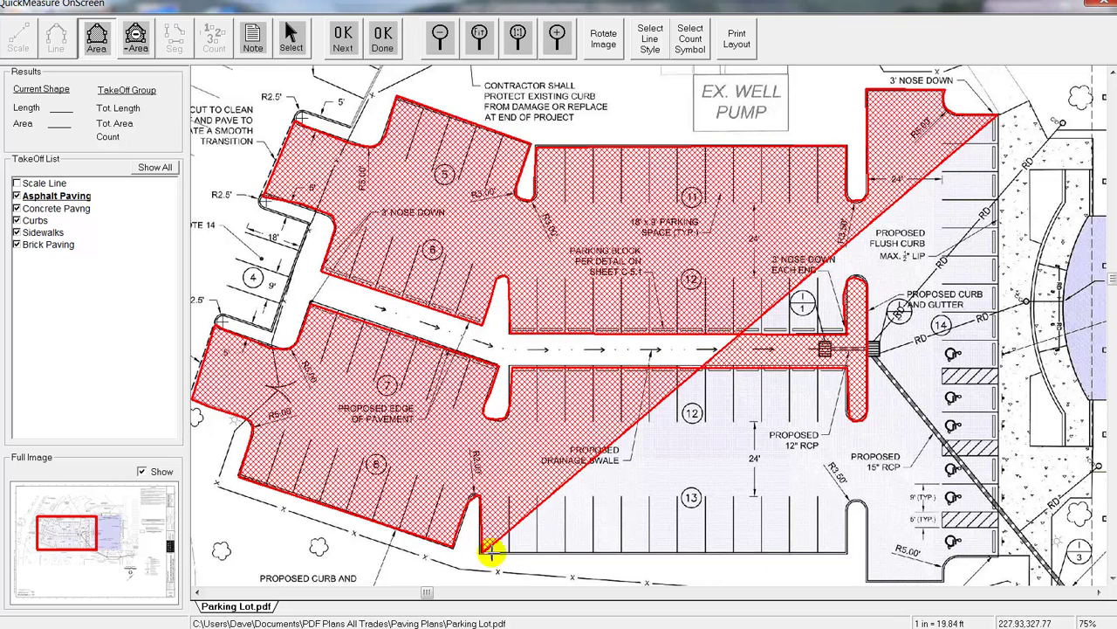
Step: Trace the bottom edge around the right curb, close the 27,784.8 SF area, and send it to Excel
click(847, 550)
click(850, 521)
click(855, 500)
click(860, 499)
click(866, 511)
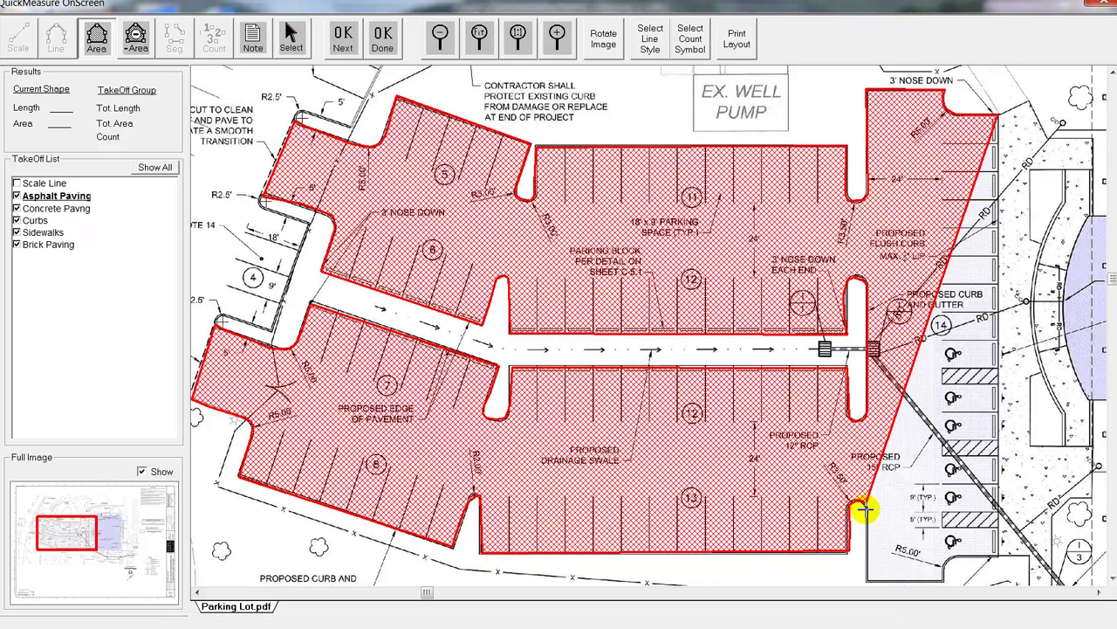
click(867, 580)
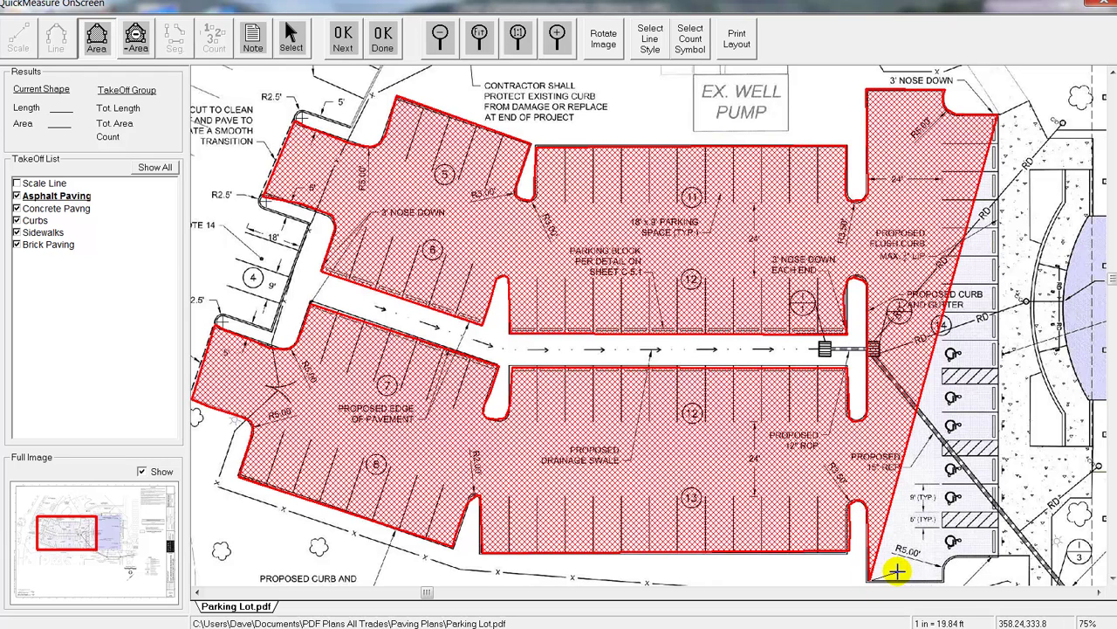
click(943, 570)
click(994, 552)
double_click(993, 552)
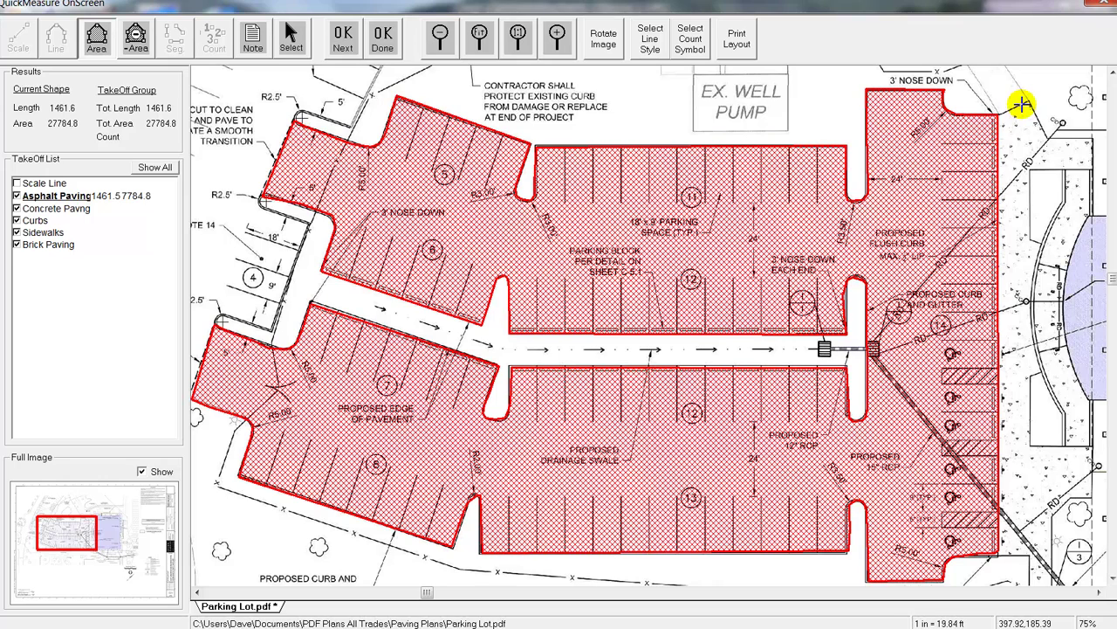
click(385, 43)
Step: Check the 27,784.8 SF asphalt quantity in C5, reselect C5:C9, and return to the plan
click(257, 357)
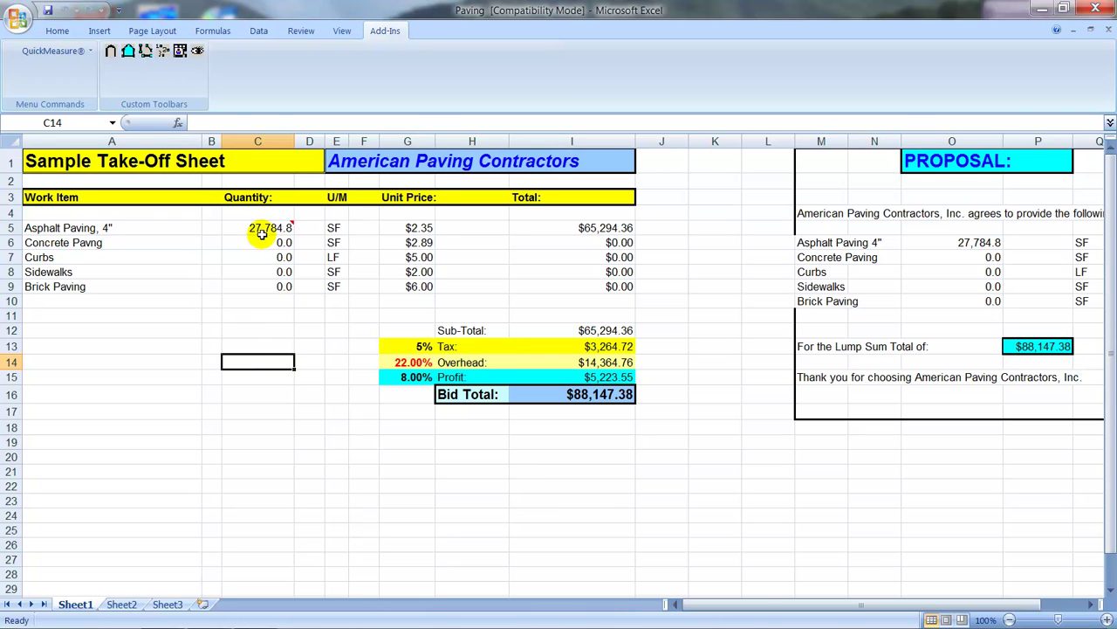
mouse_move(264, 227)
drag(265, 228, 274, 287)
click(110, 51)
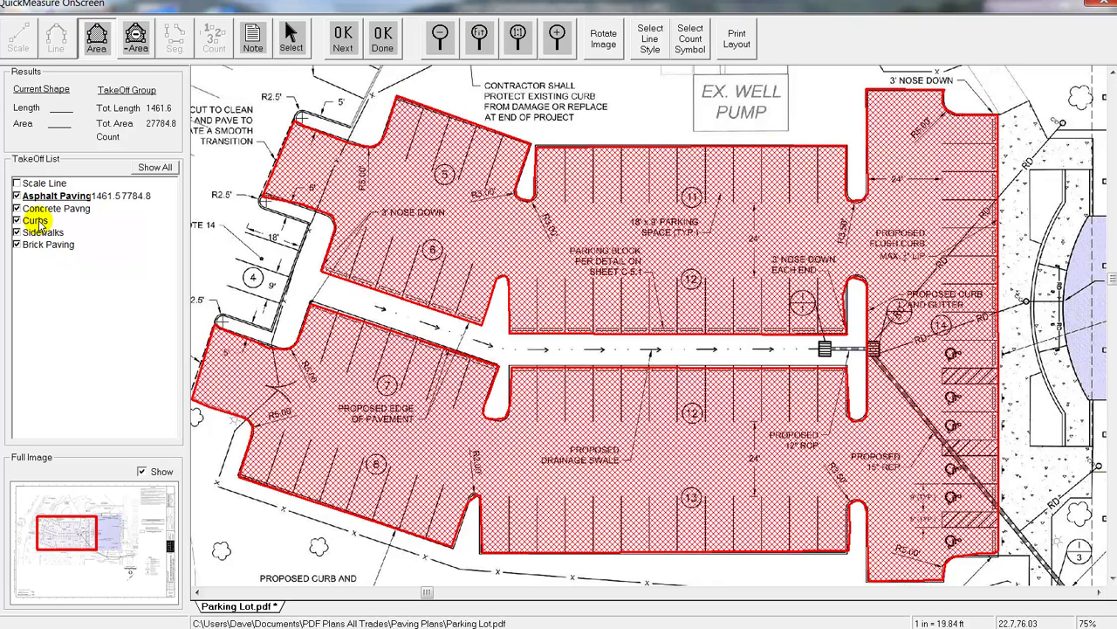
Step: Make Curbs the active takeoff item and give it green Line Style 25 with square vertices
click(16, 196)
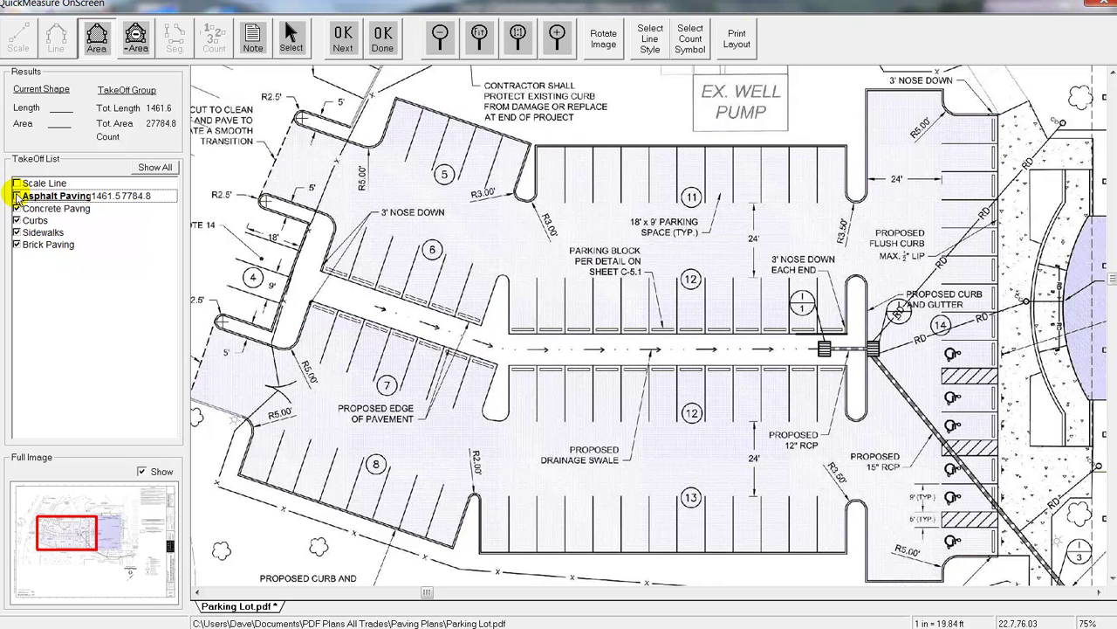
click(17, 196)
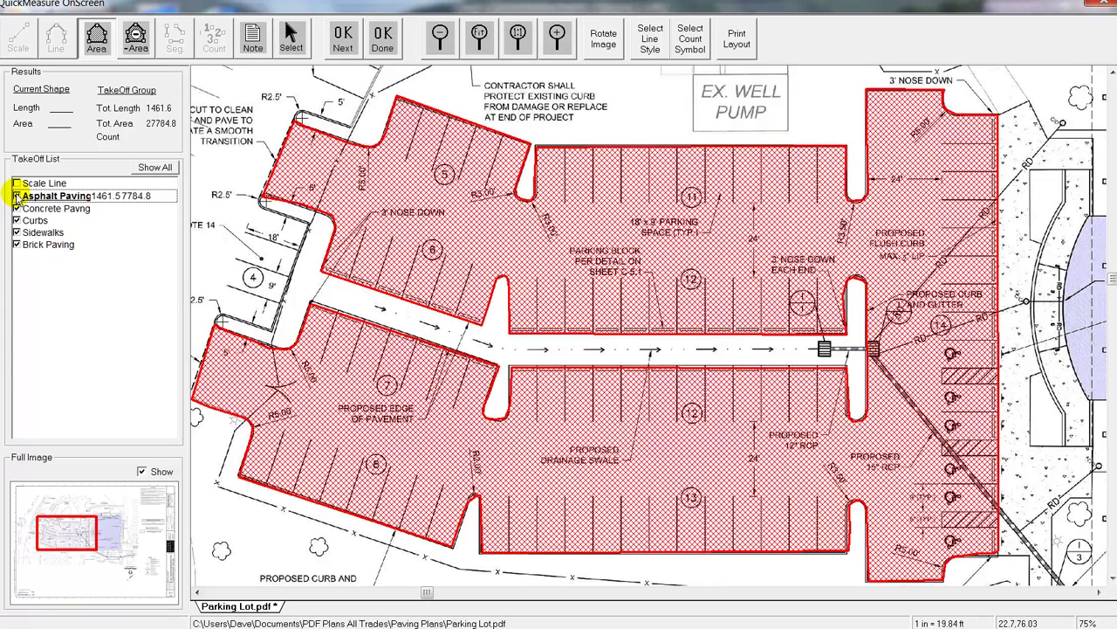
click(34, 220)
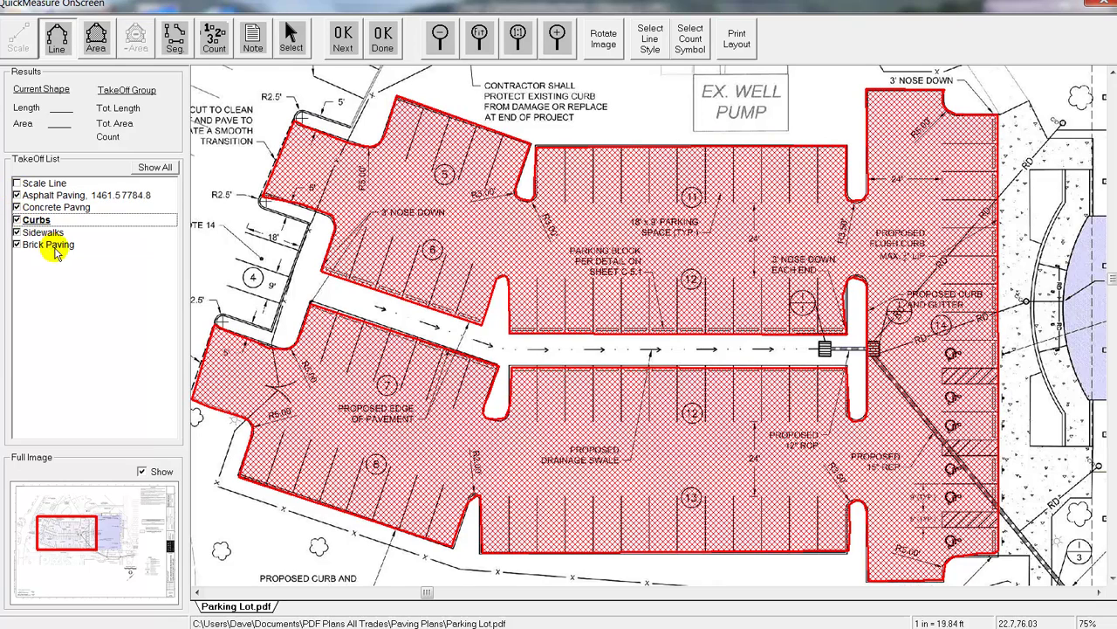
click(651, 48)
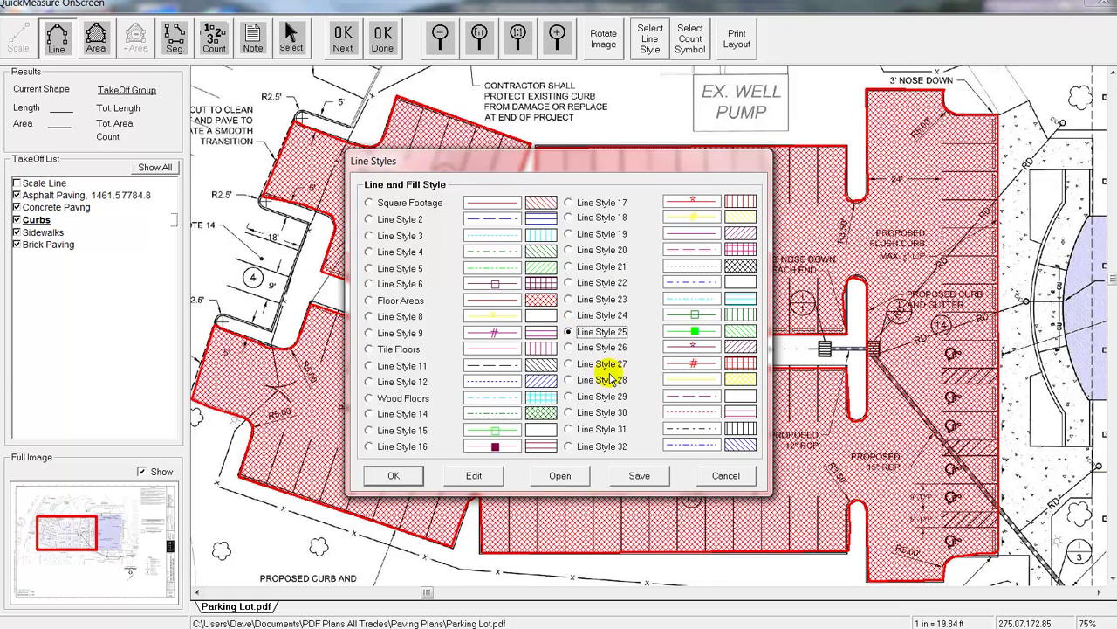
click(409, 476)
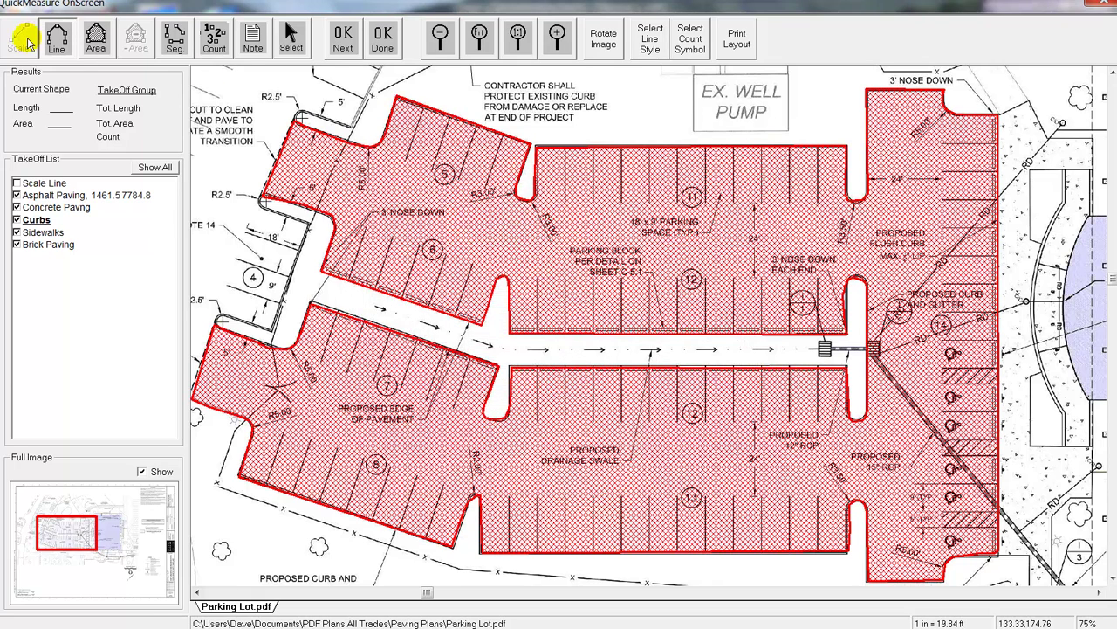
Step: With the Line tool, trace the first curb run along the top edge and island side
click(56, 38)
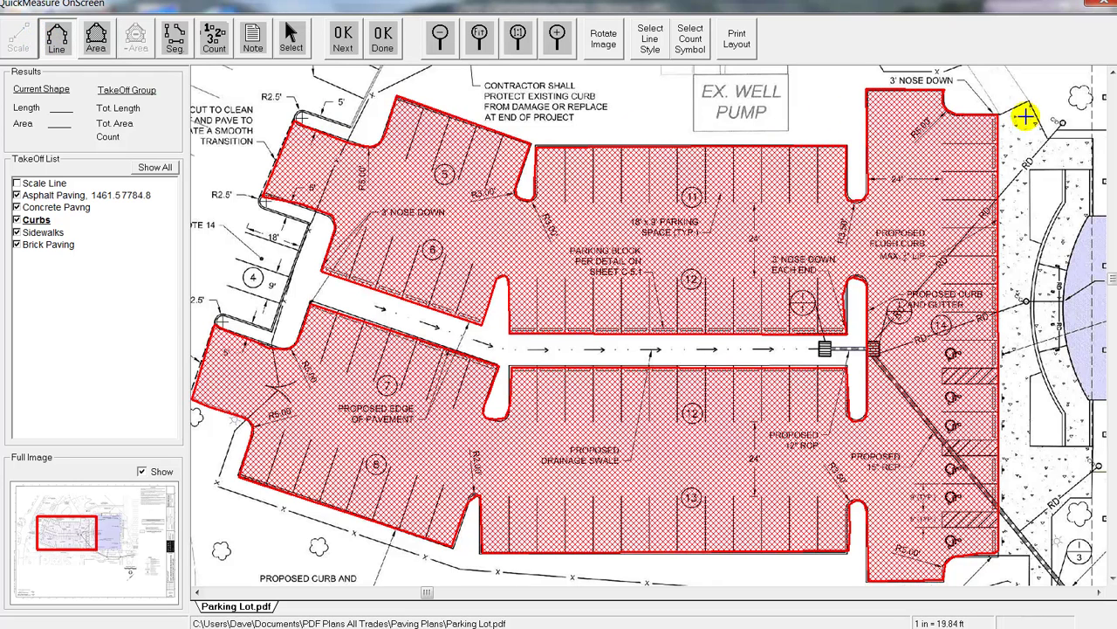
click(995, 113)
click(956, 114)
click(944, 90)
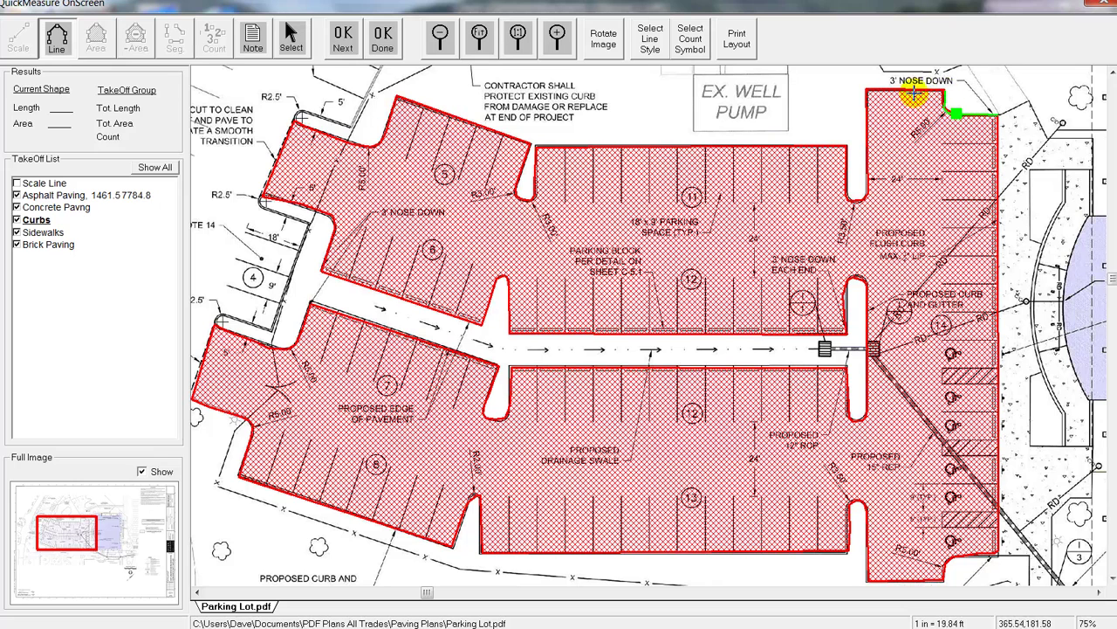
click(865, 89)
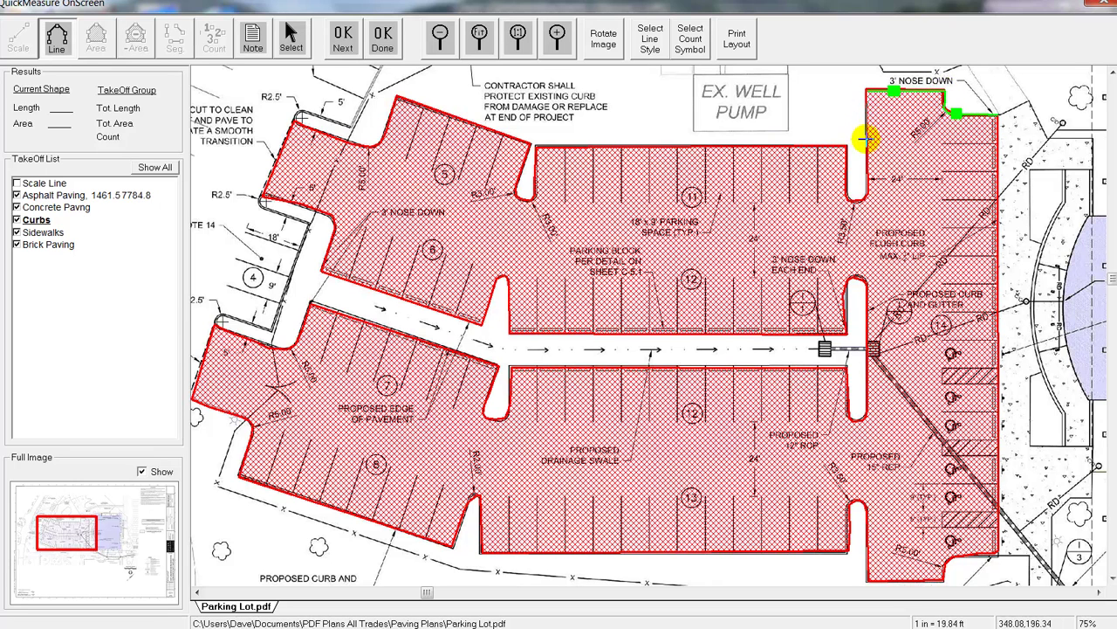
click(865, 149)
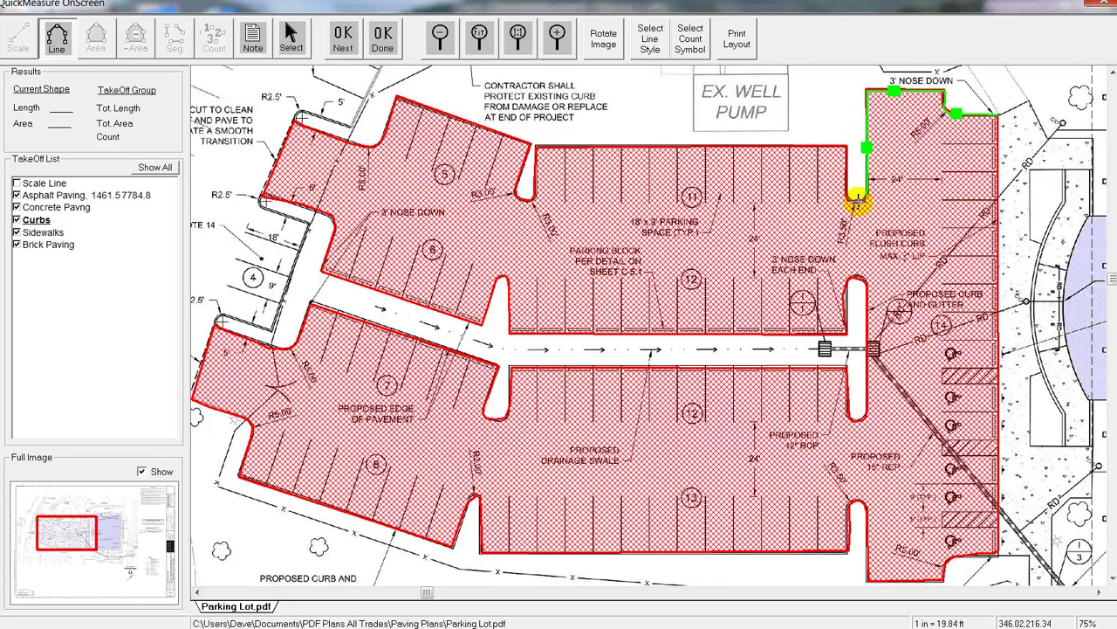
click(847, 185)
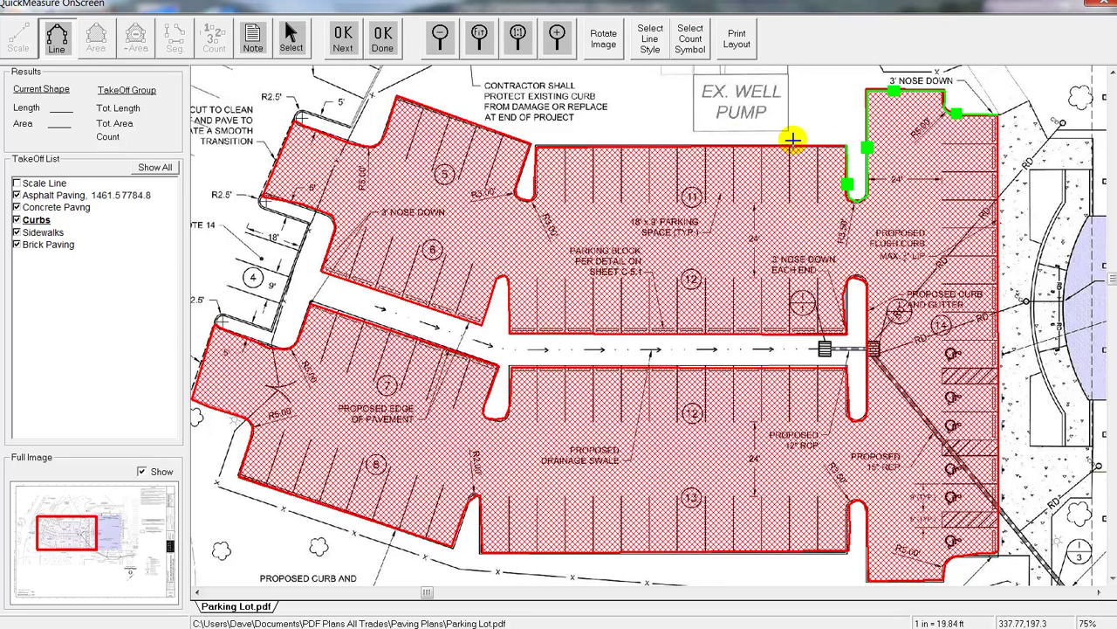
click(533, 146)
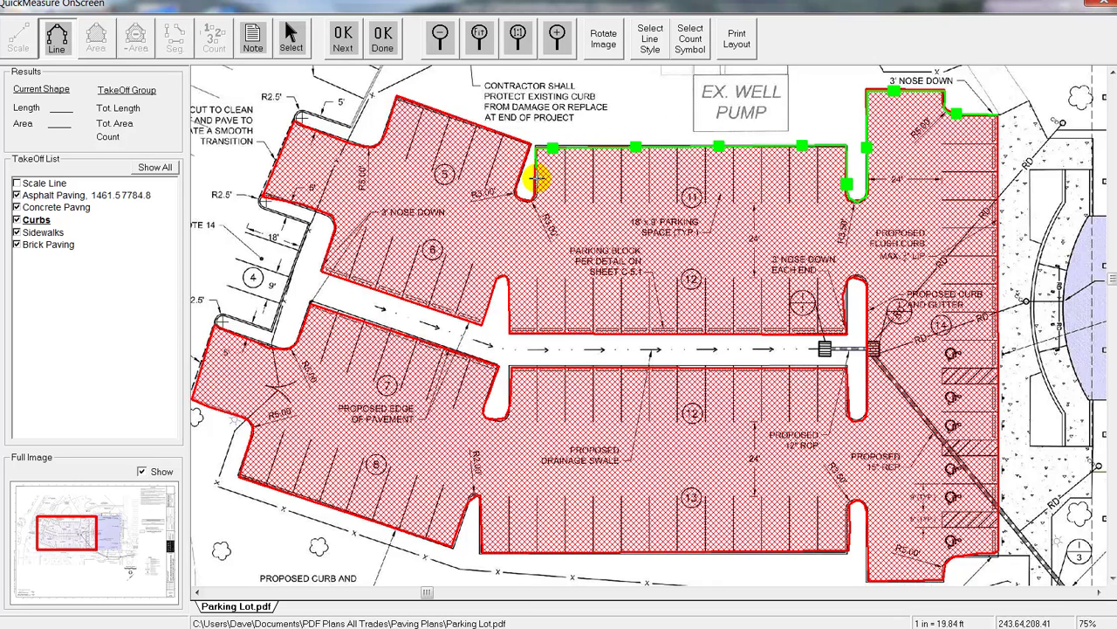
click(520, 197)
double_click(529, 143)
Step: Trace a second curb line around the rounded upper-left corner
click(397, 97)
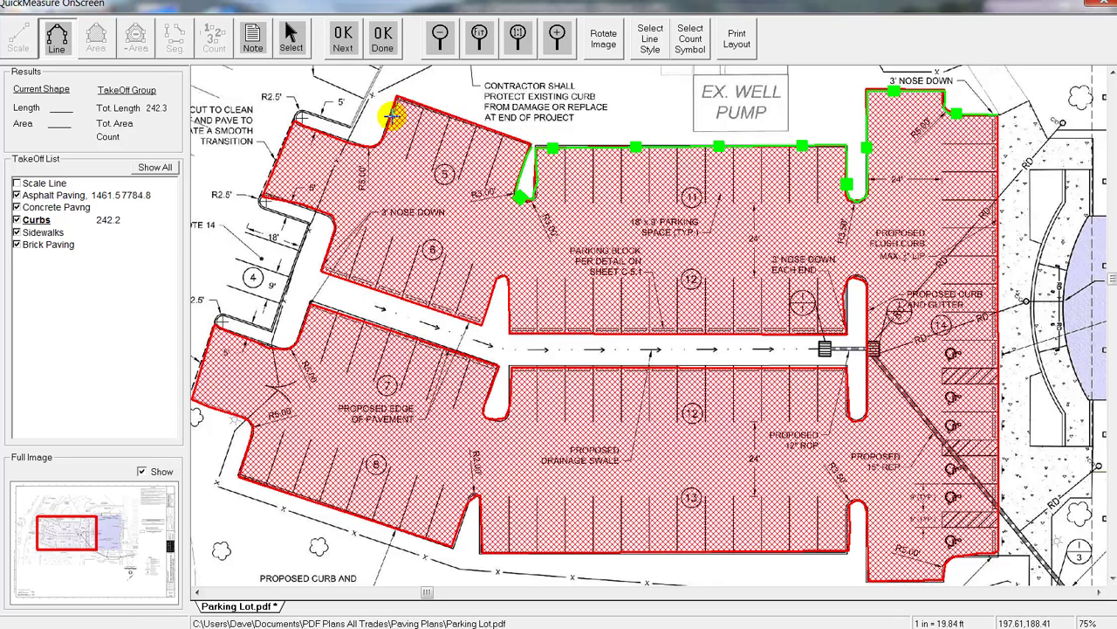
click(385, 137)
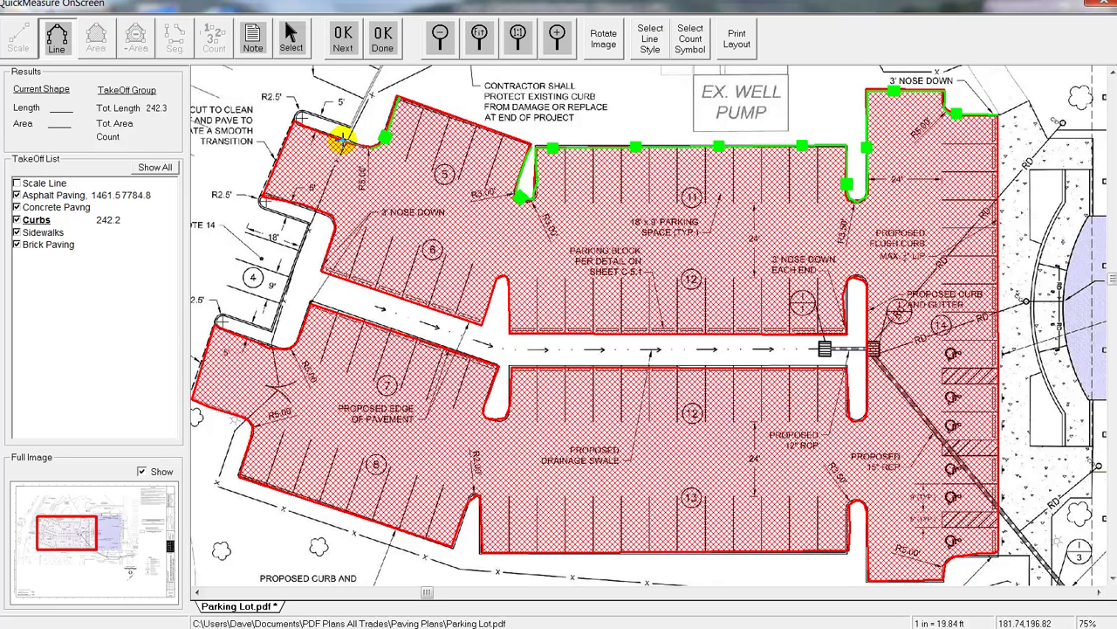
click(310, 131)
click(301, 115)
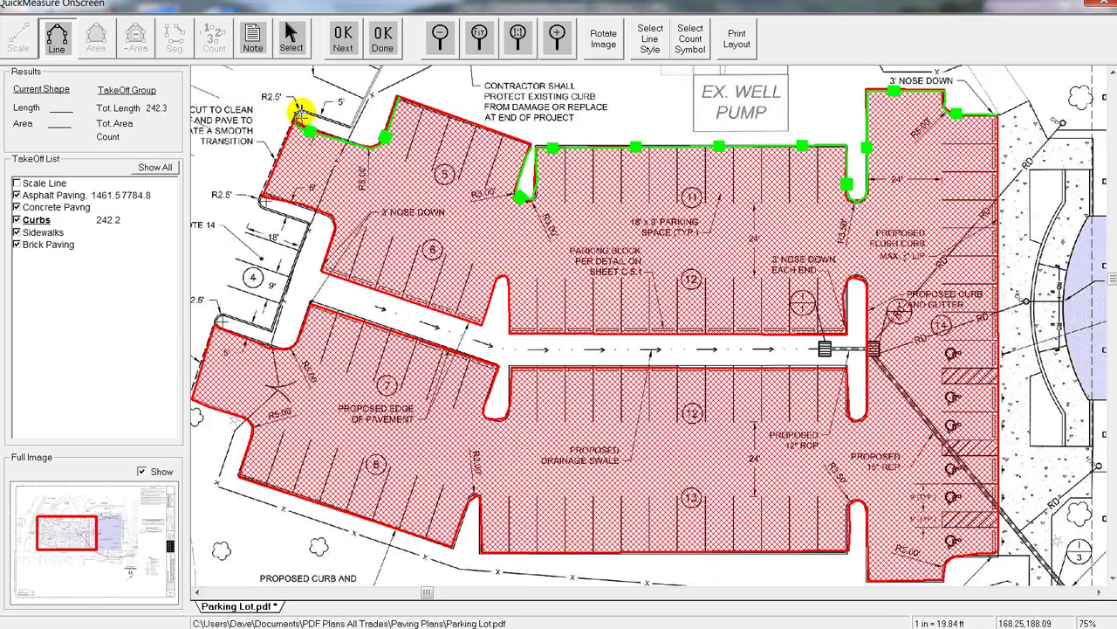
double_click(350, 125)
Step: Trace the third curb along the left edge, island nose and drive aisle, then send totals to Excel
click(305, 224)
click(270, 210)
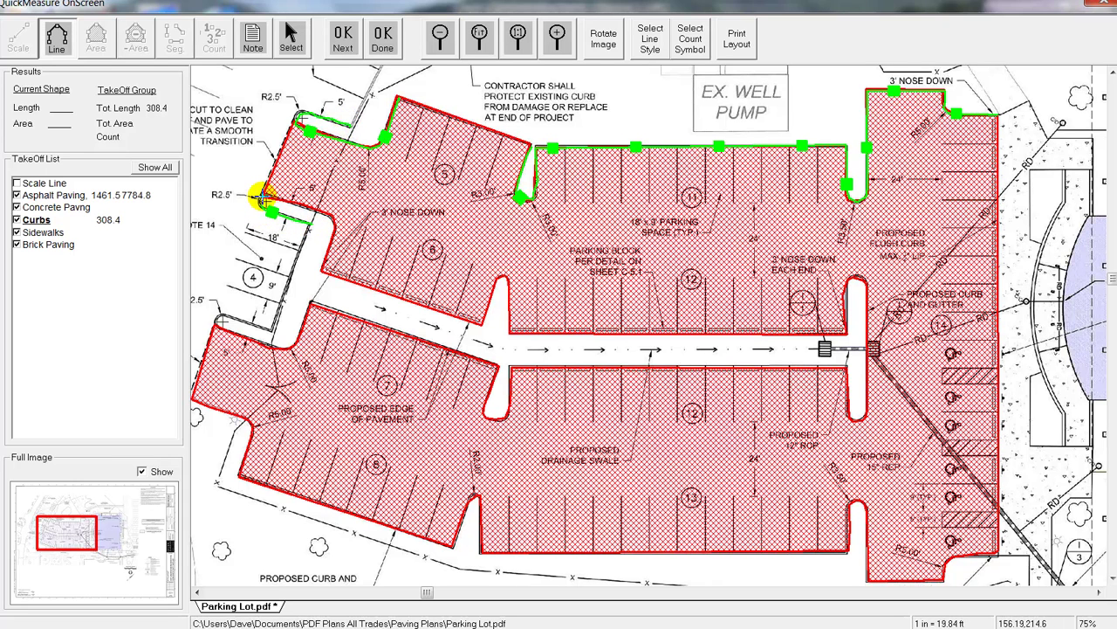
click(322, 212)
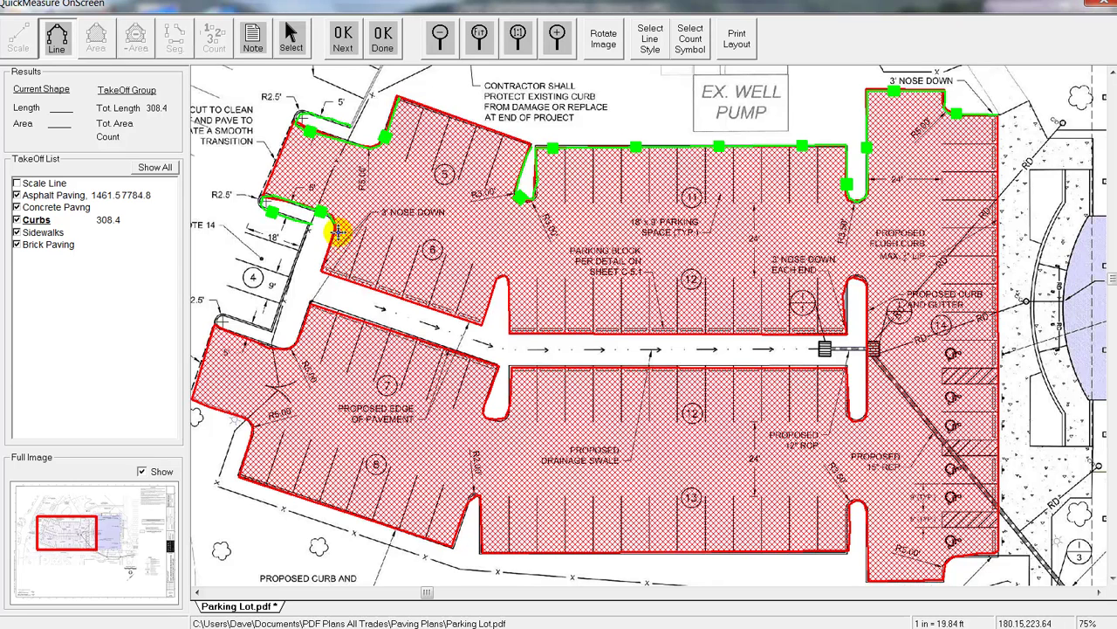
click(323, 271)
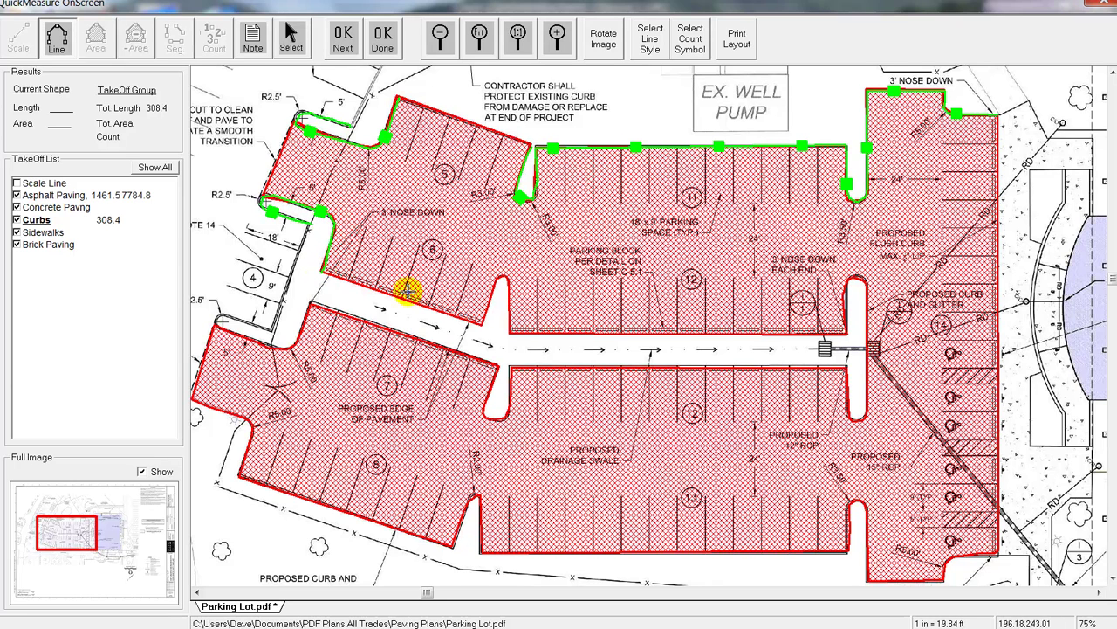
click(483, 314)
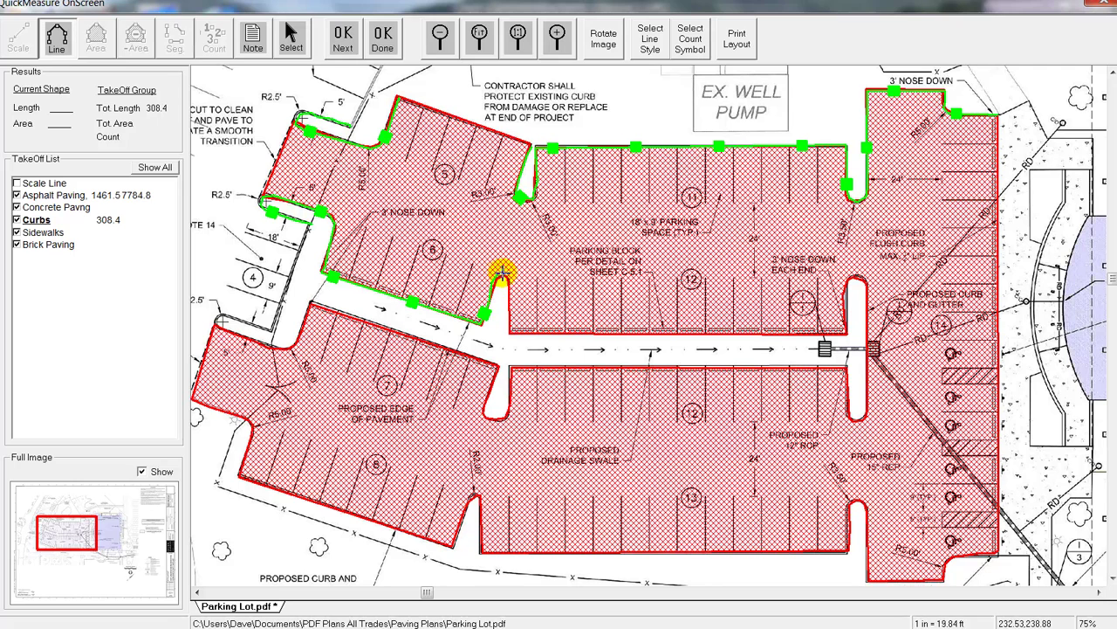
click(502, 274)
click(509, 330)
click(840, 313)
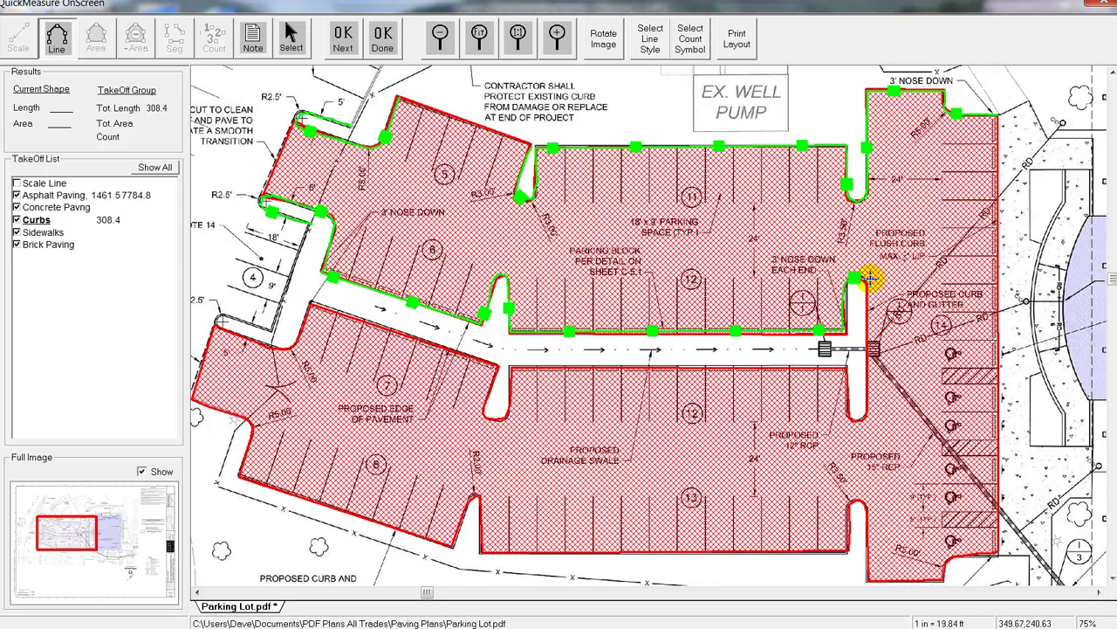
click(382, 38)
click(242, 339)
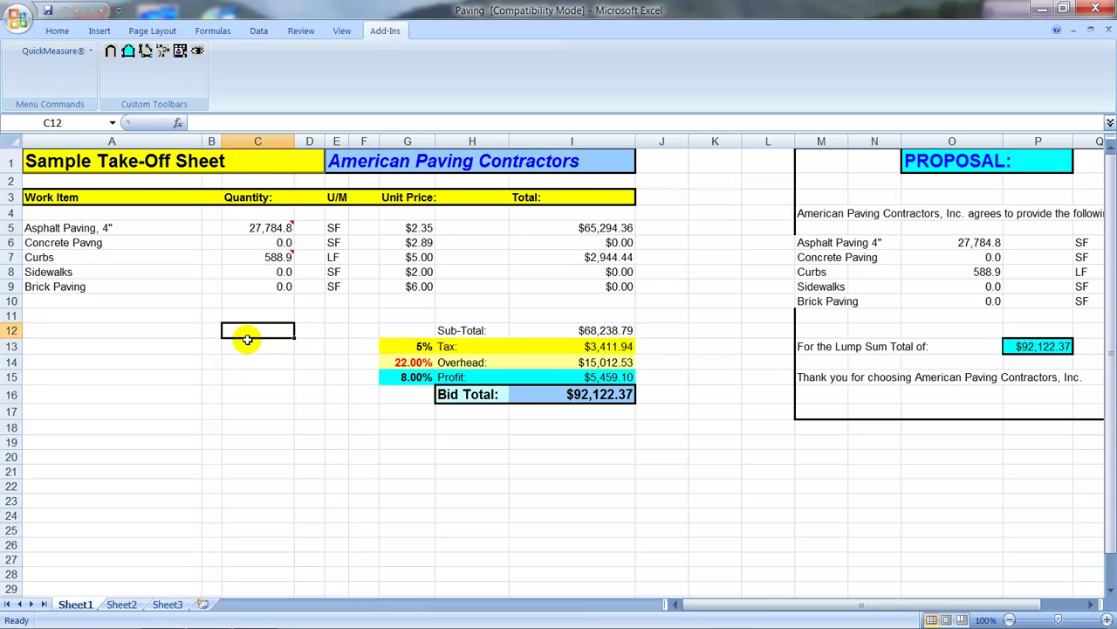
Step: Review quantities C5–C9 in the bid sheet, including 588.9 LF of curbs, then return to the plan
click(276, 243)
click(284, 272)
click(283, 286)
drag(266, 227, 284, 286)
click(128, 53)
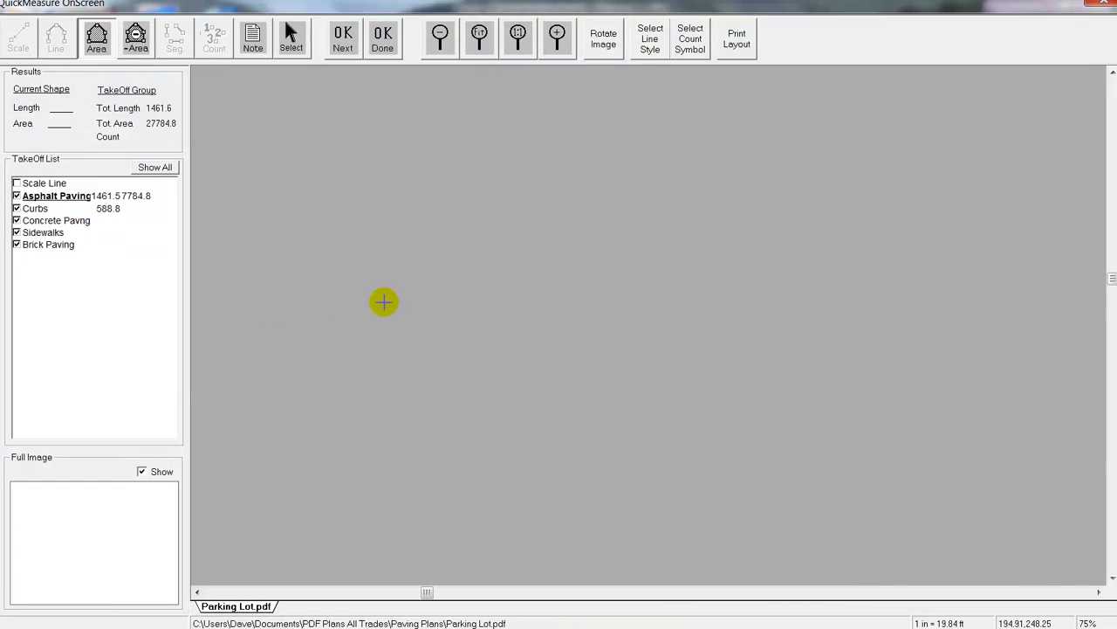
Step: Place a note reading 'ashphalt' over the upper parking block, then reopen it to fix the spelling
scroll(399, 288, up, 2)
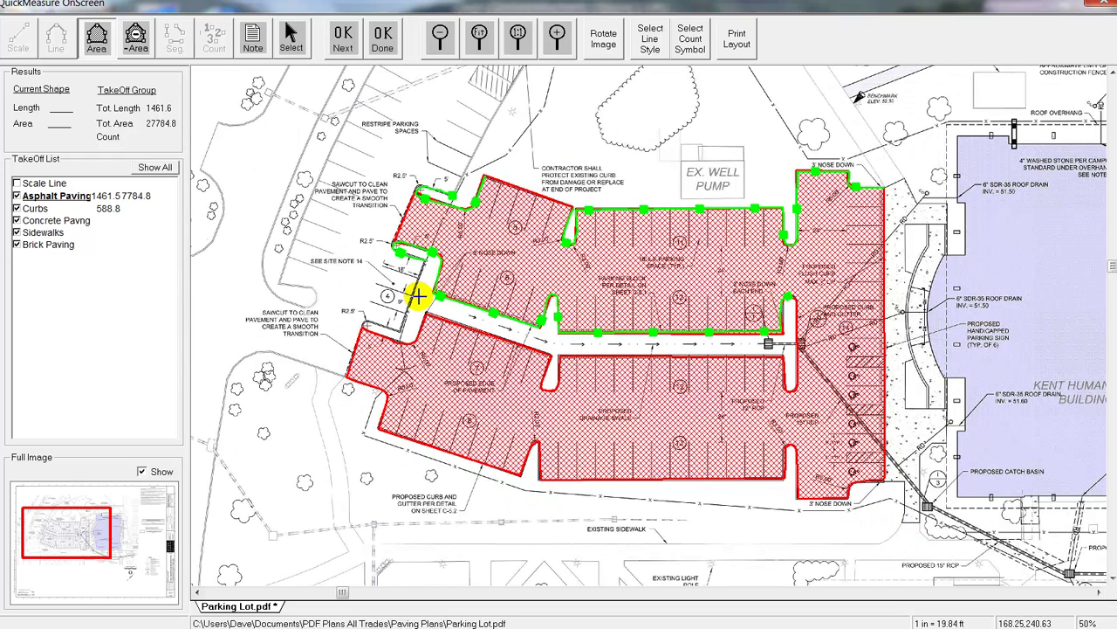
click(253, 43)
drag(608, 260, 717, 275)
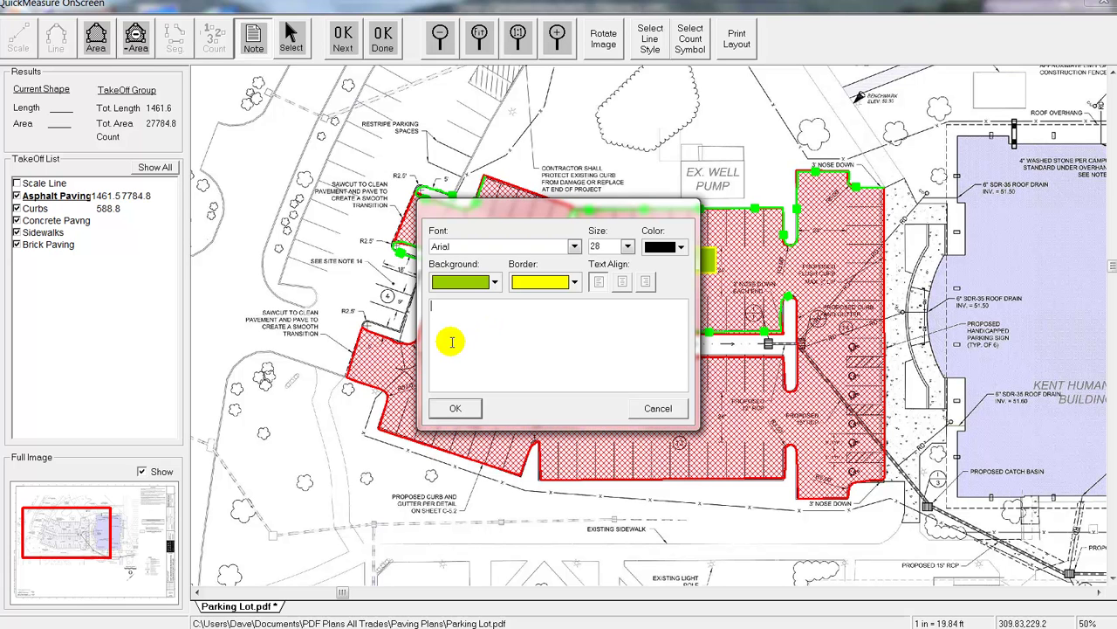
text(ashphalt)
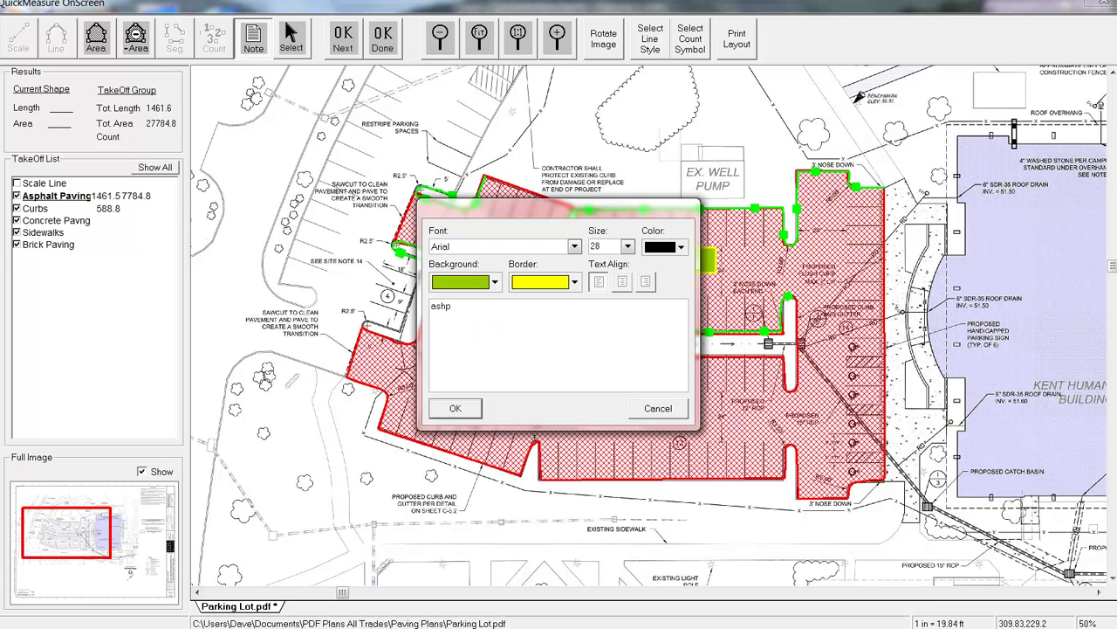
click(475, 408)
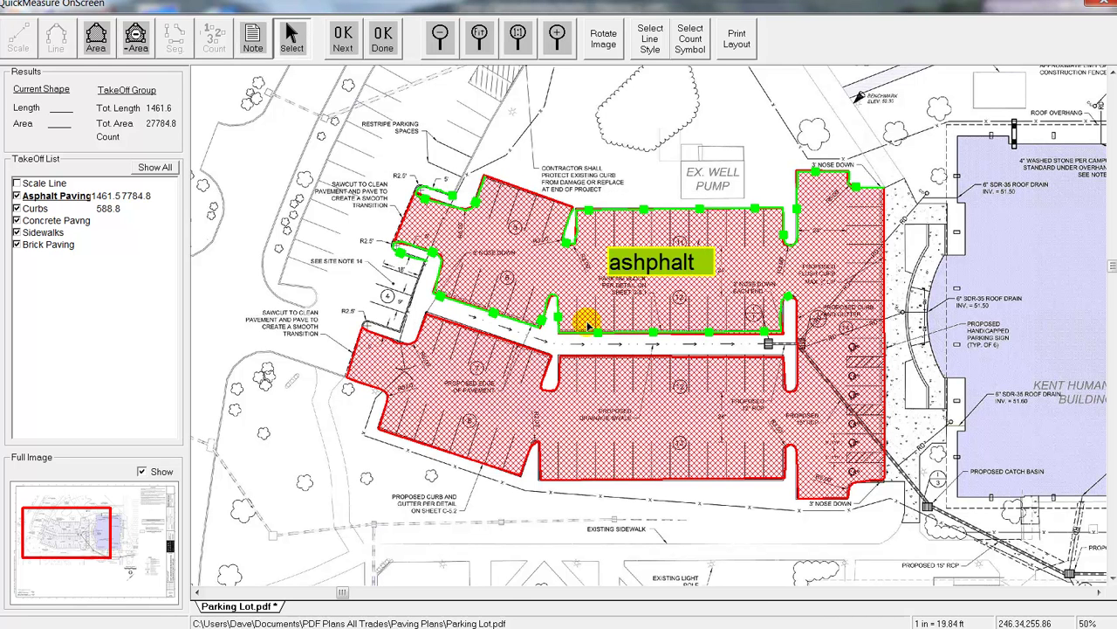
double_click(664, 267)
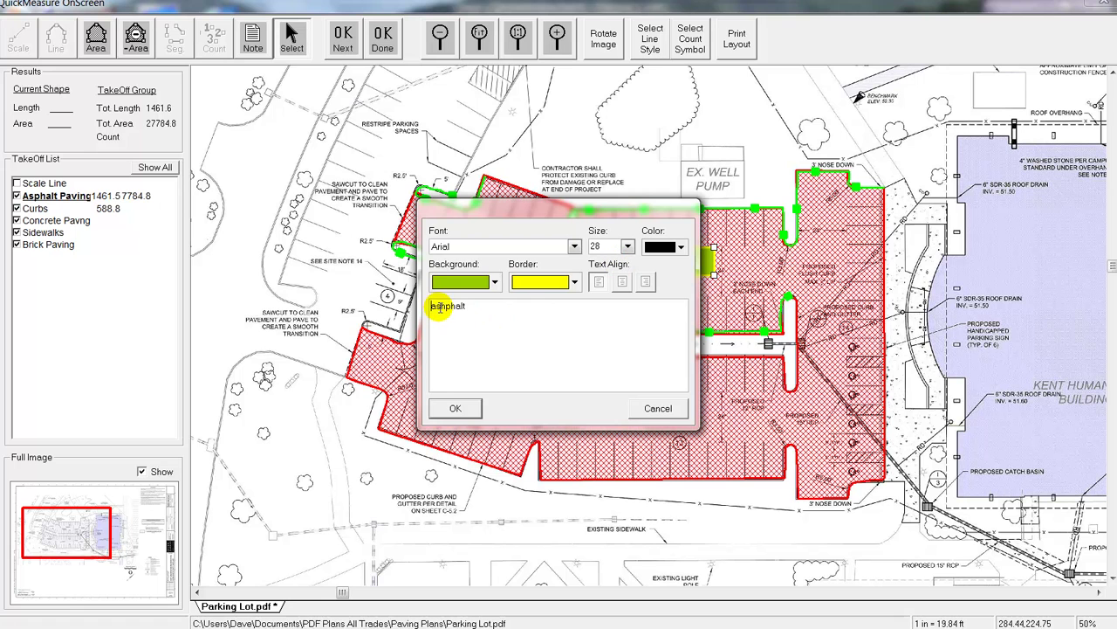